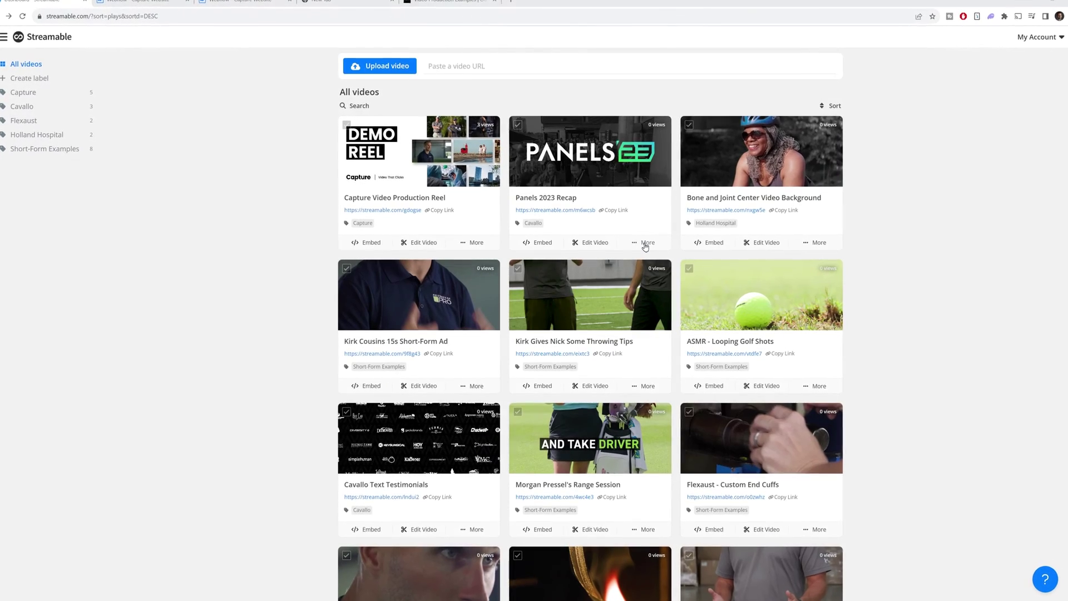
- Browse Streamable's public Tools menu and Pricing page
click(645, 245)
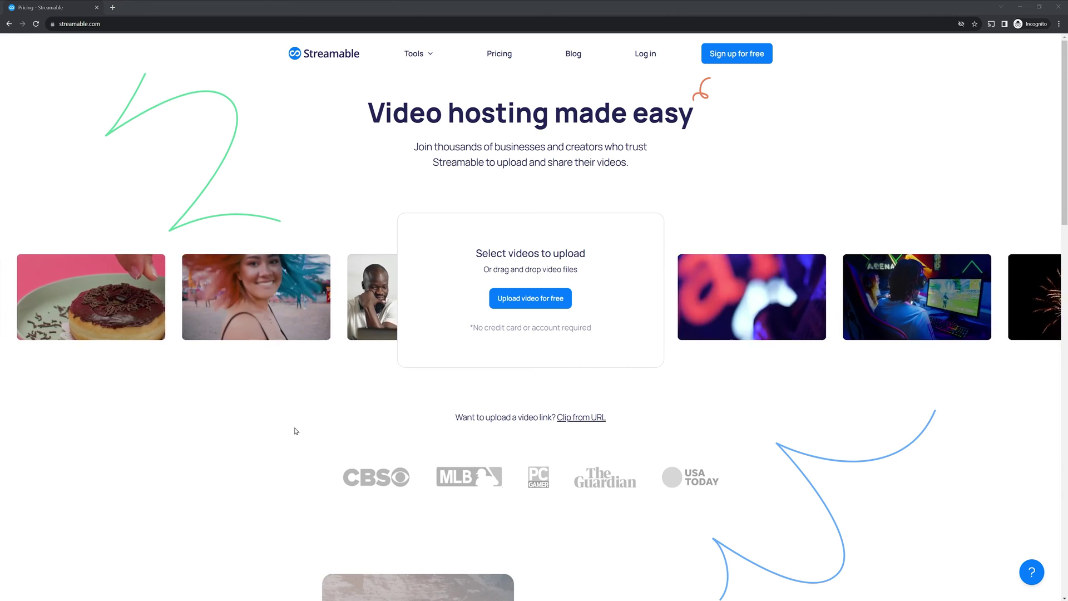
click(423, 54)
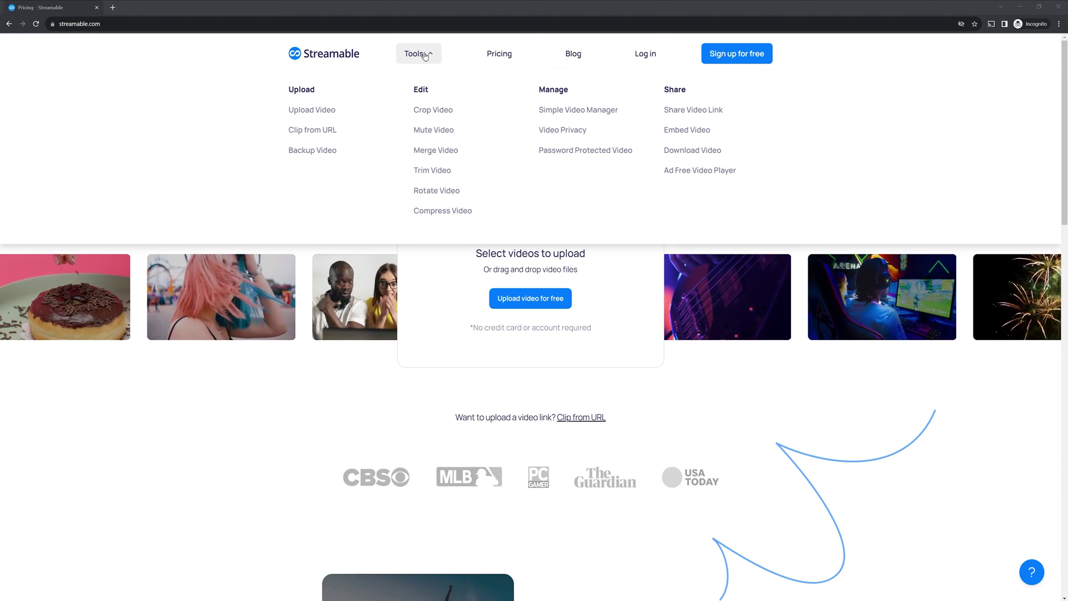
click(500, 55)
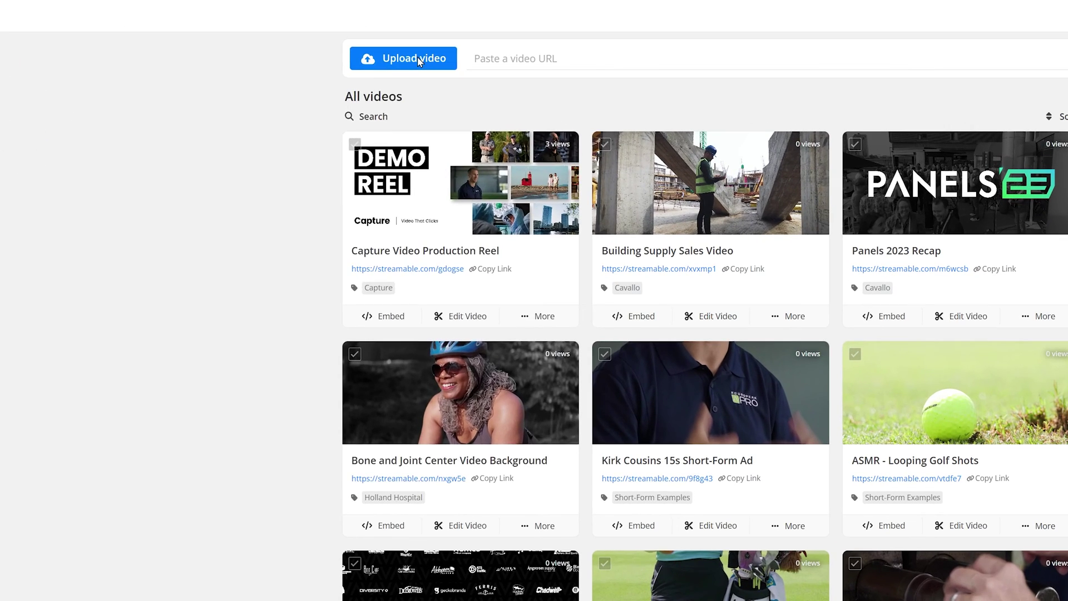
- Upload Knee.mp4 to the Streamable library
click(385, 72)
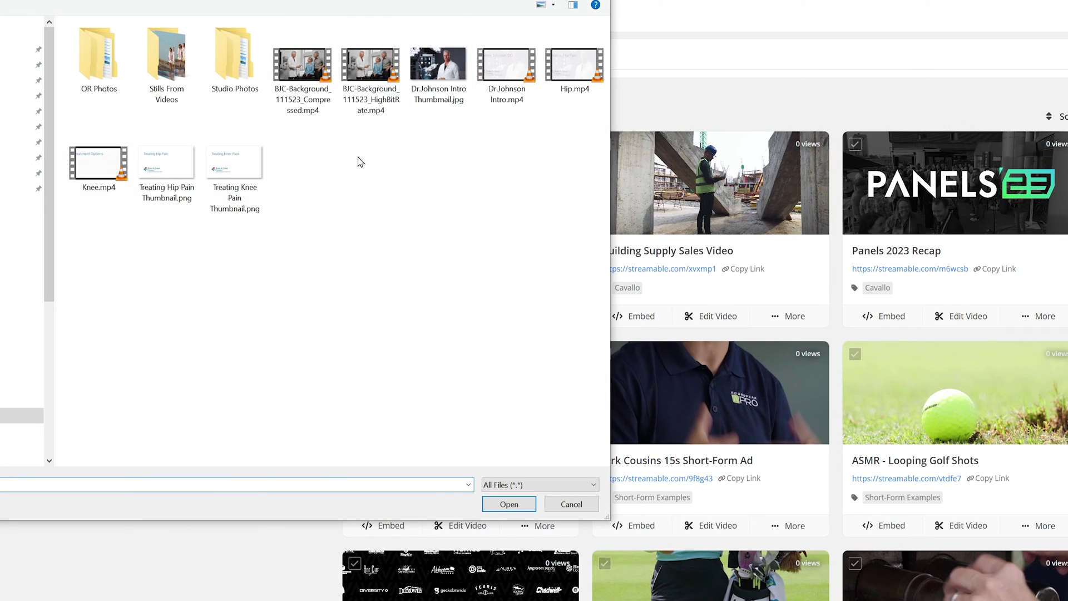
click(98, 167)
click(509, 505)
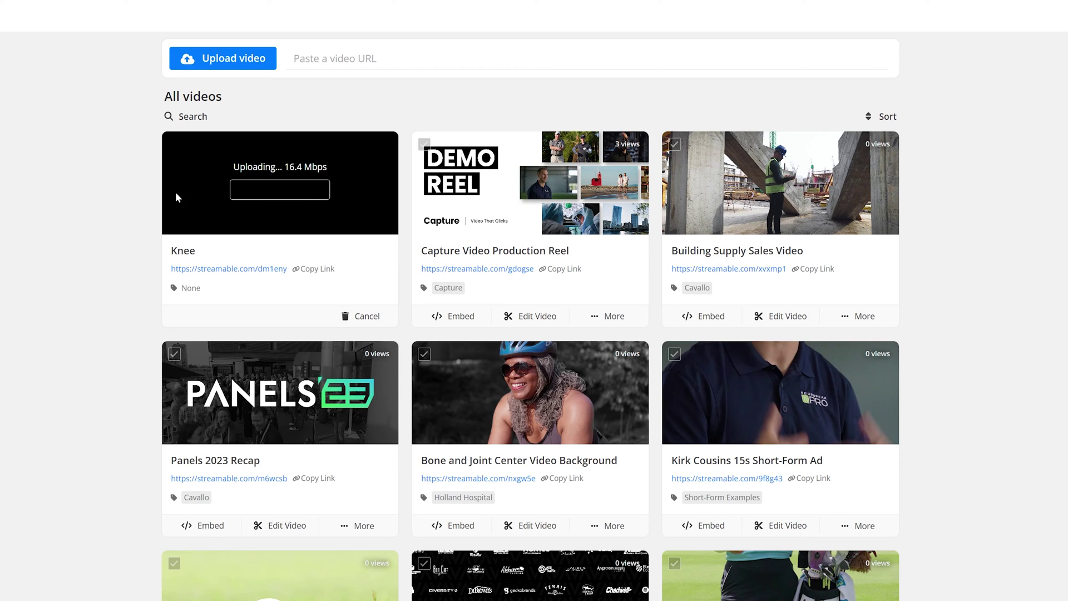
- Rename the new Knee video to 'Knee Replacment Overview'
click(186, 252)
double_click(186, 251)
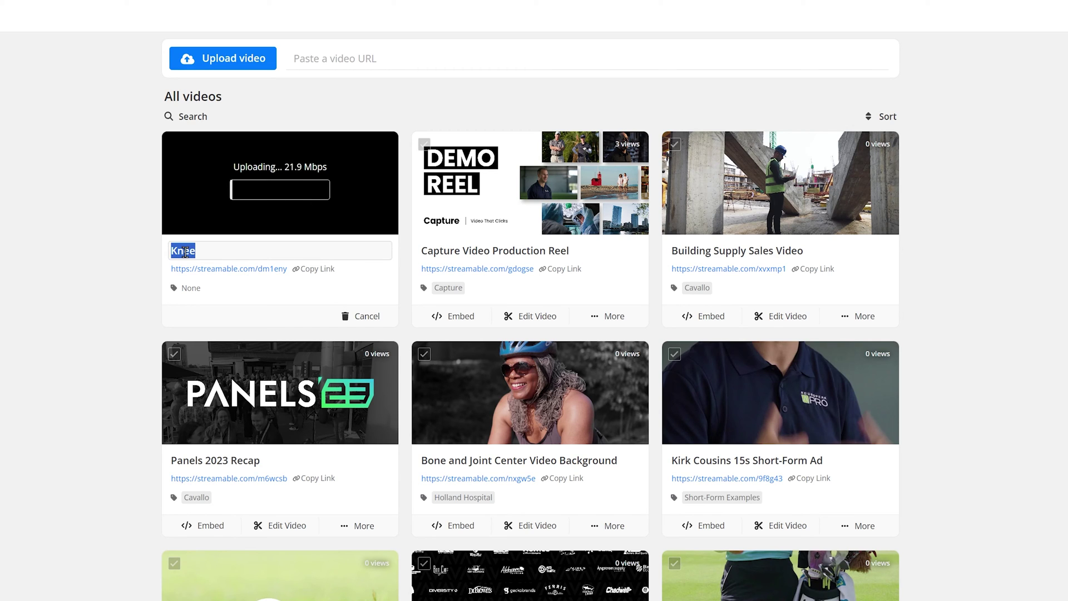
text(Knee Replacment Overview)
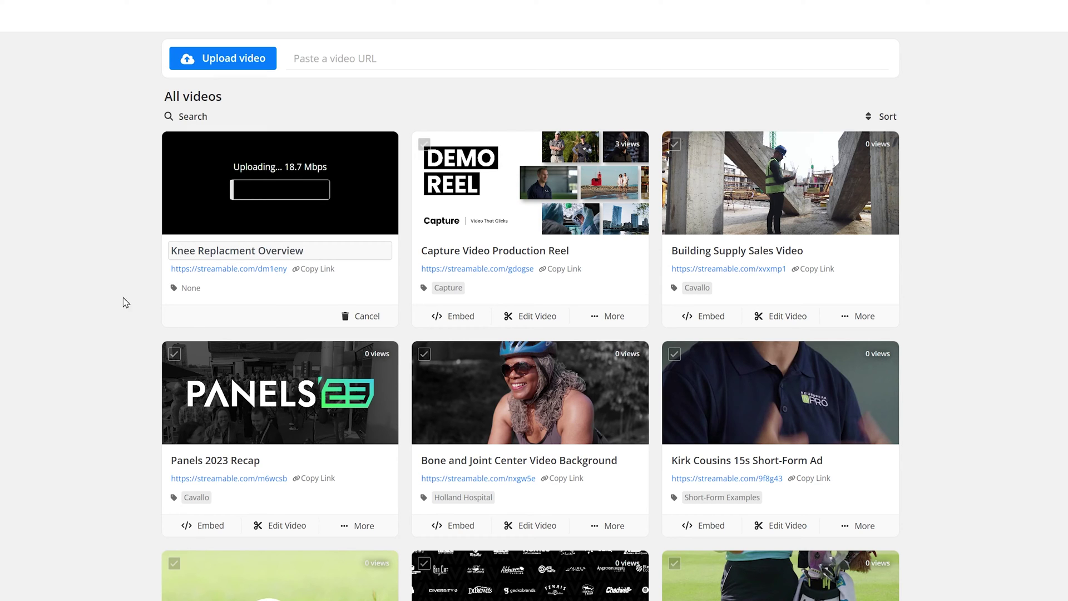
click(63, 326)
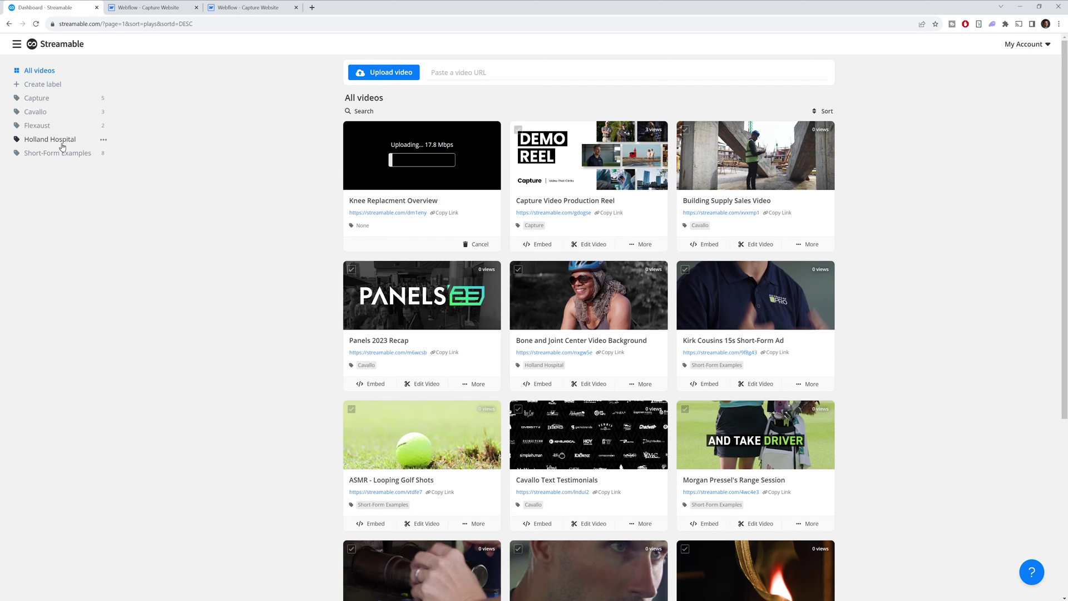
- Assign the Holland Hospital label to the Knee Replacment Overview video
click(360, 228)
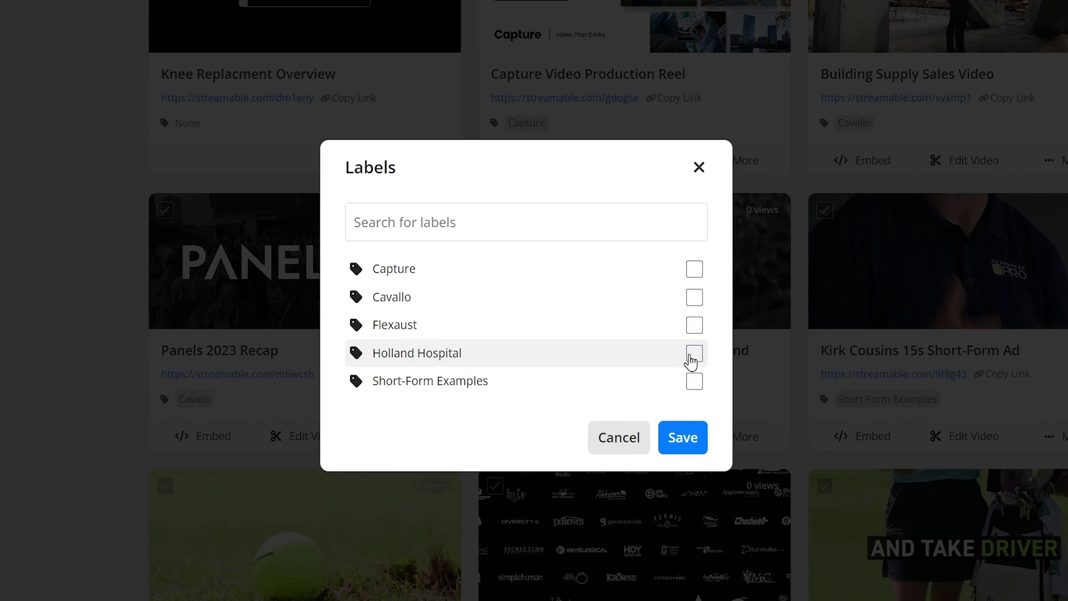
click(694, 354)
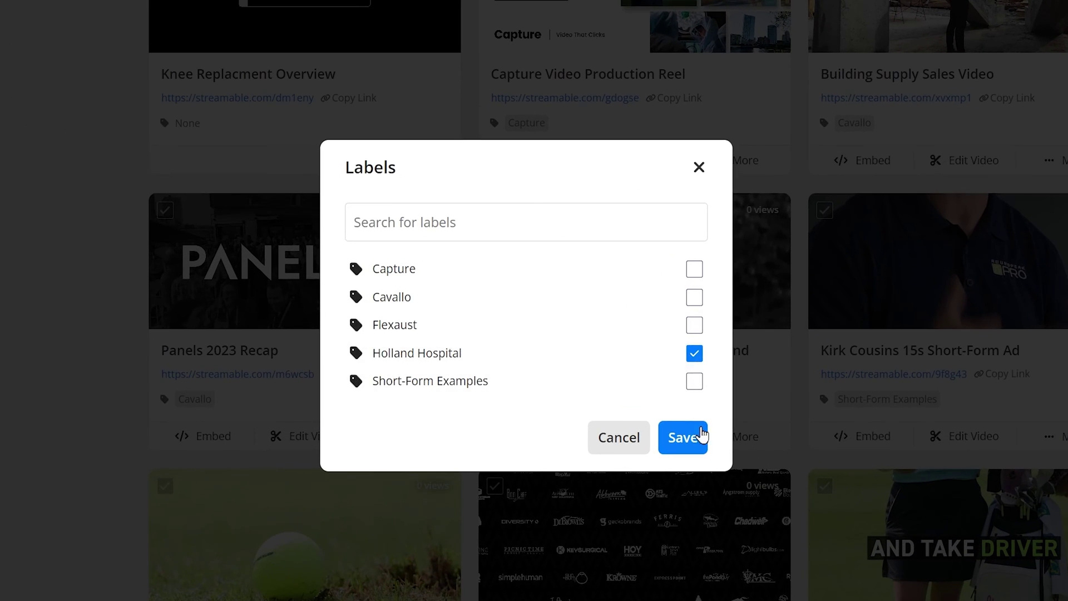
click(693, 437)
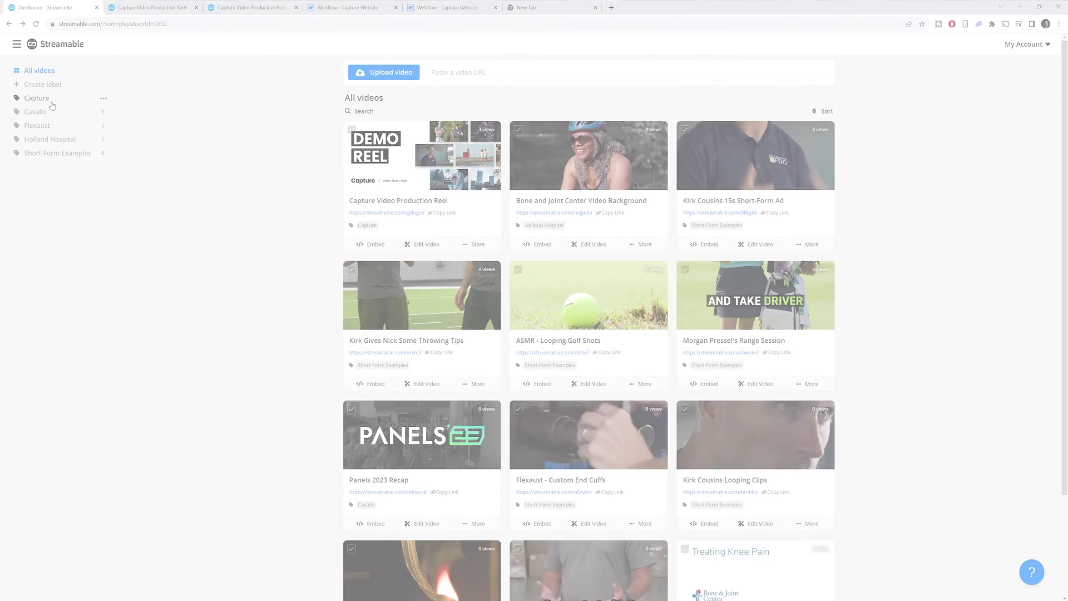
- Filter the library by the Capture, Cavallo and Flexaust labels in turn
click(37, 98)
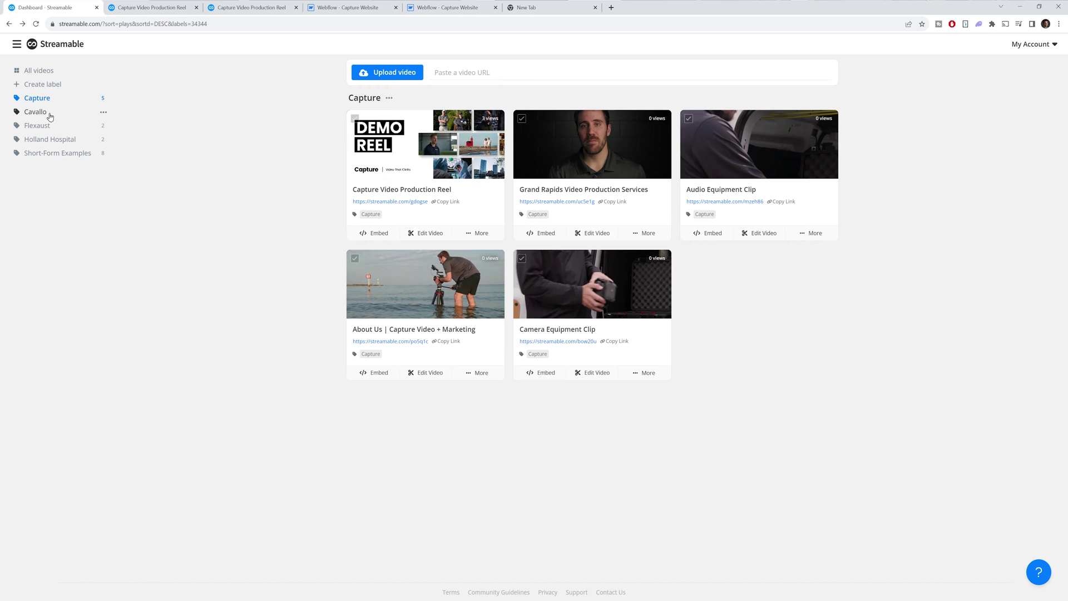
click(36, 111)
click(37, 126)
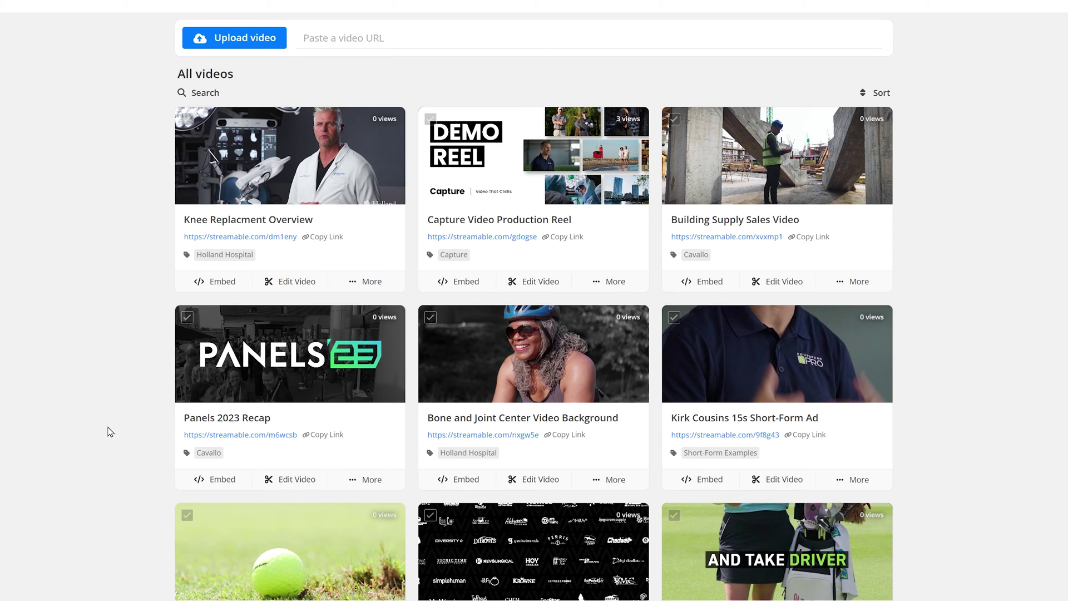
- Set the knee video's thumbnail to the opening Treating Knee Pain frame
click(368, 281)
click(361, 329)
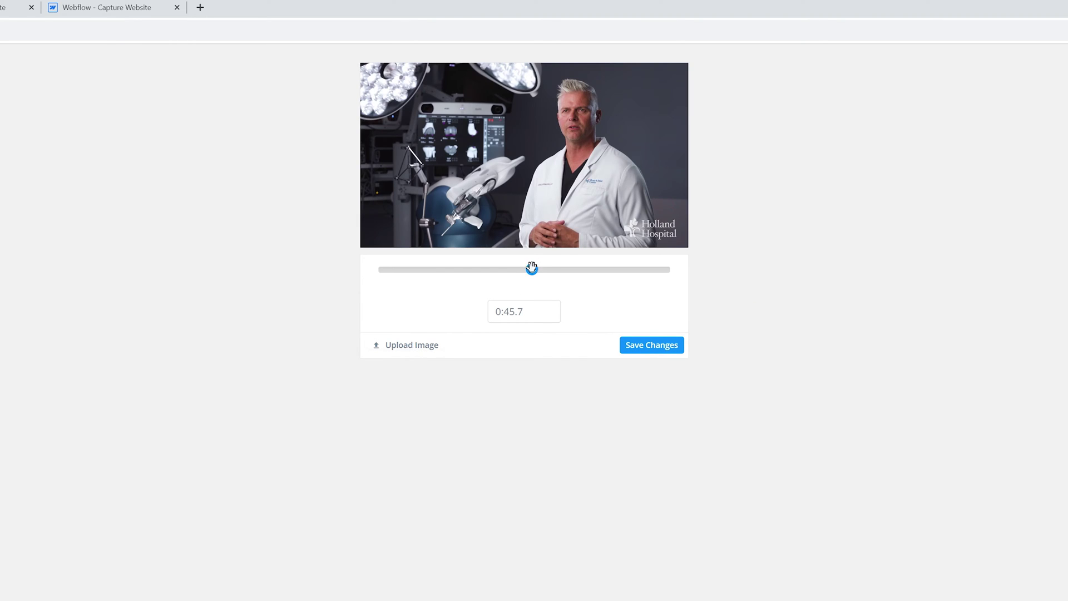
drag(531, 269, 389, 270)
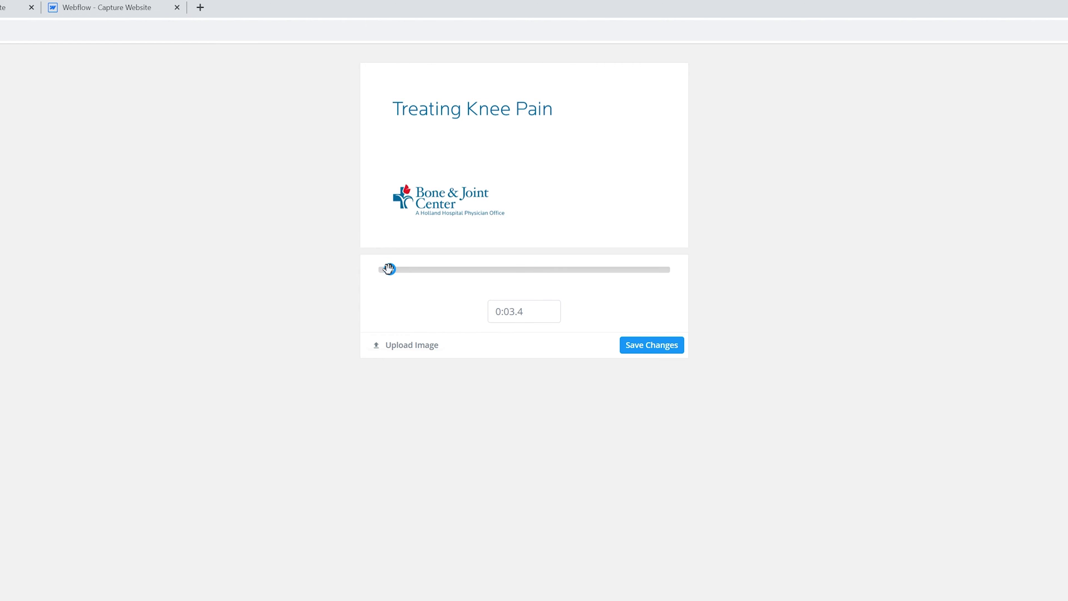
click(651, 349)
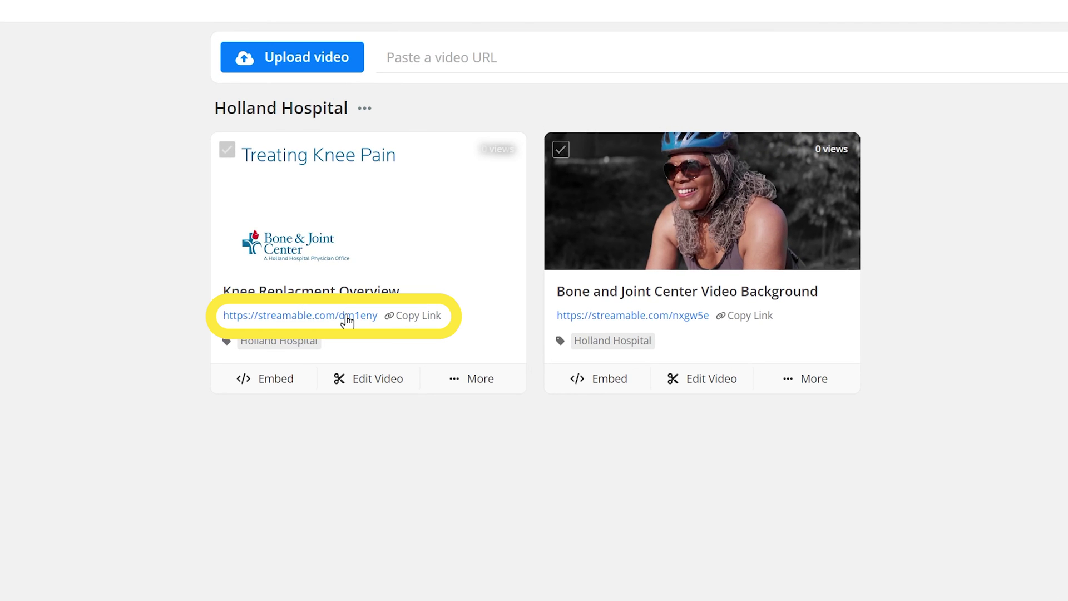
click(346, 316)
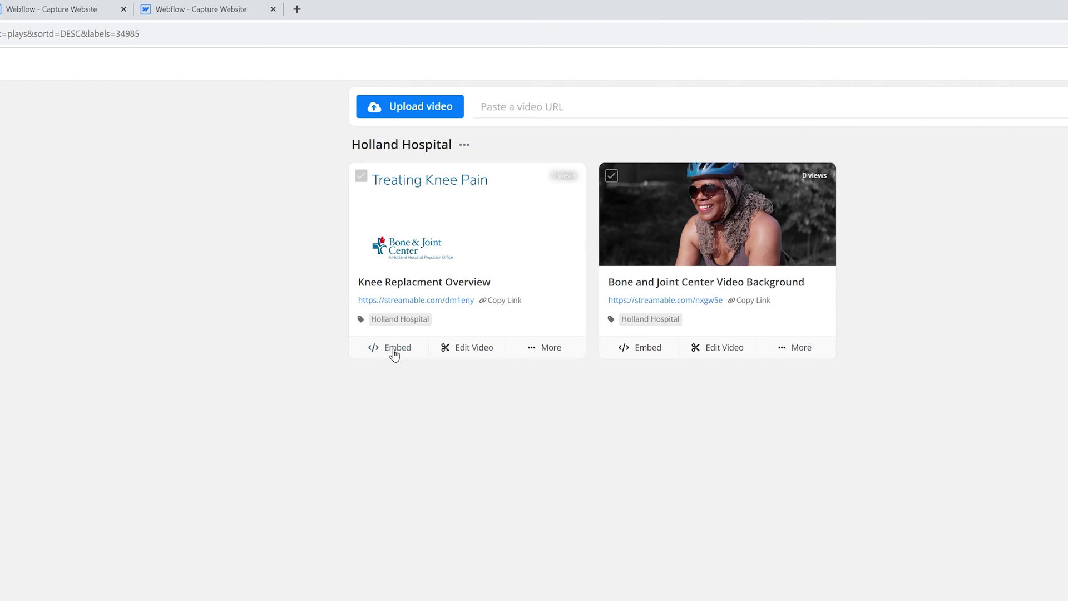
- Copy the knee video's responsive, looping embed code
click(395, 350)
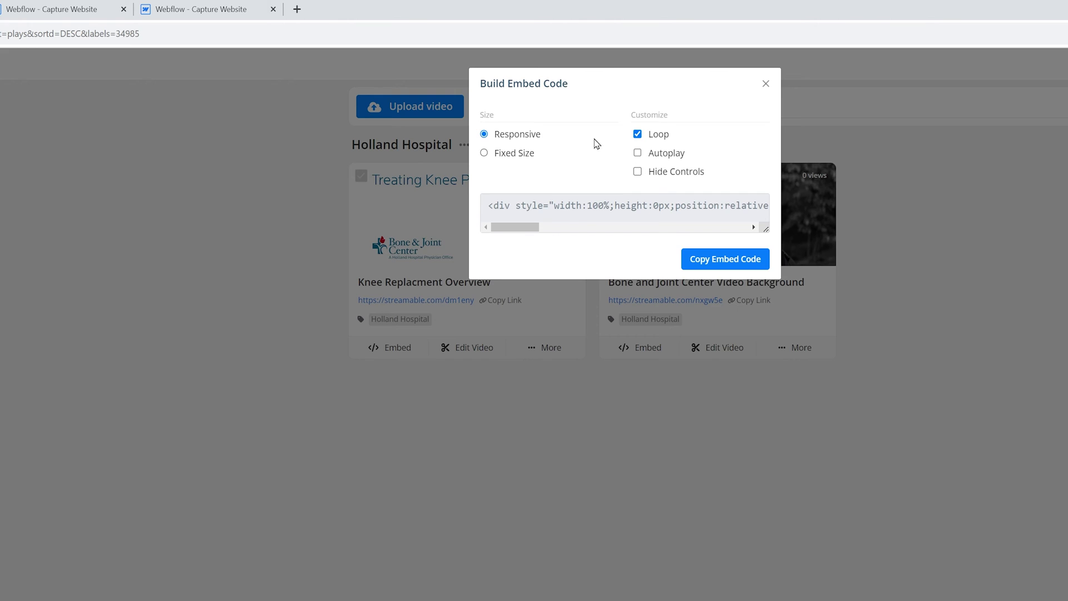
click(720, 265)
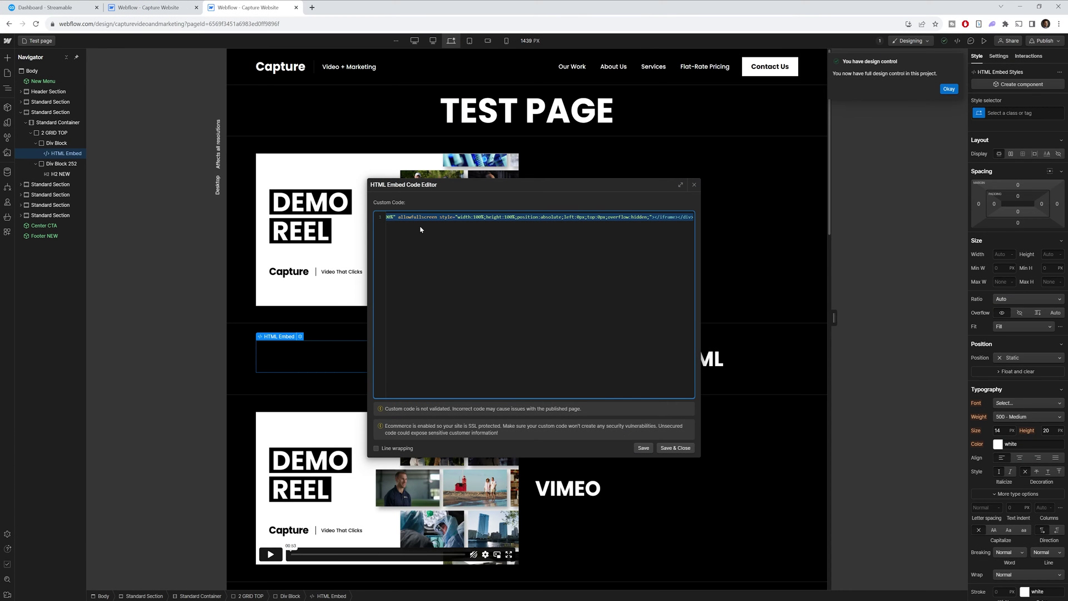
- Save the knee embed in the HTML block, set the Video element's URL to its link, and play it
click(672, 448)
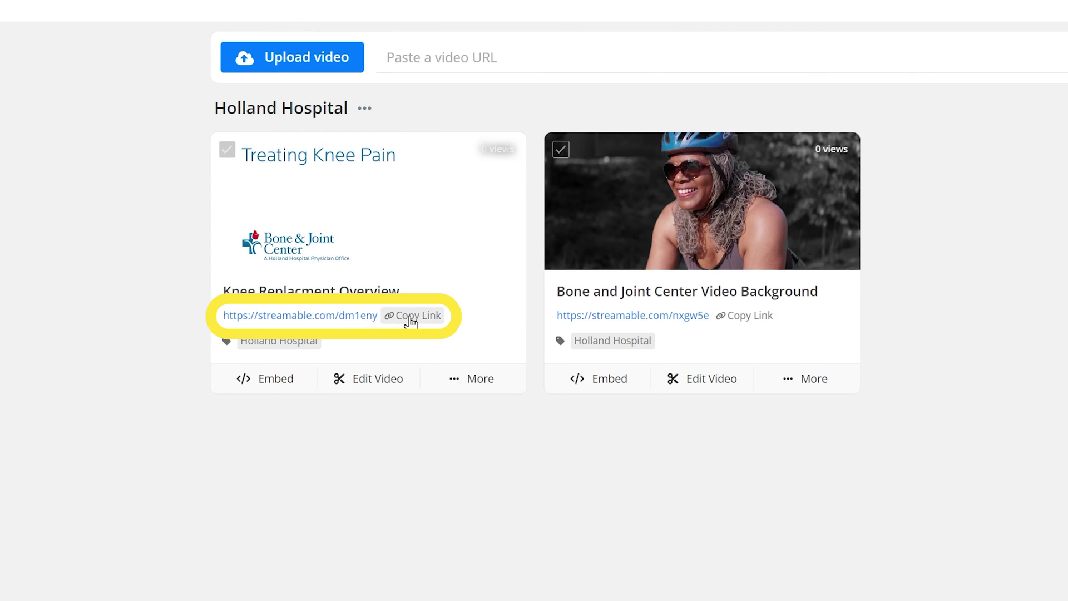
click(418, 315)
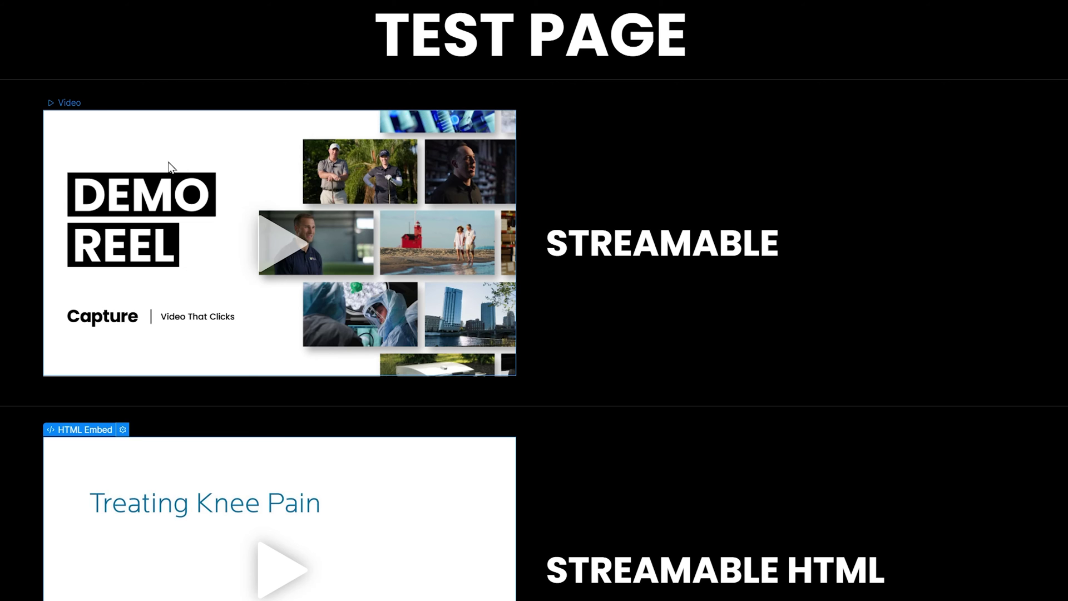
click(169, 165)
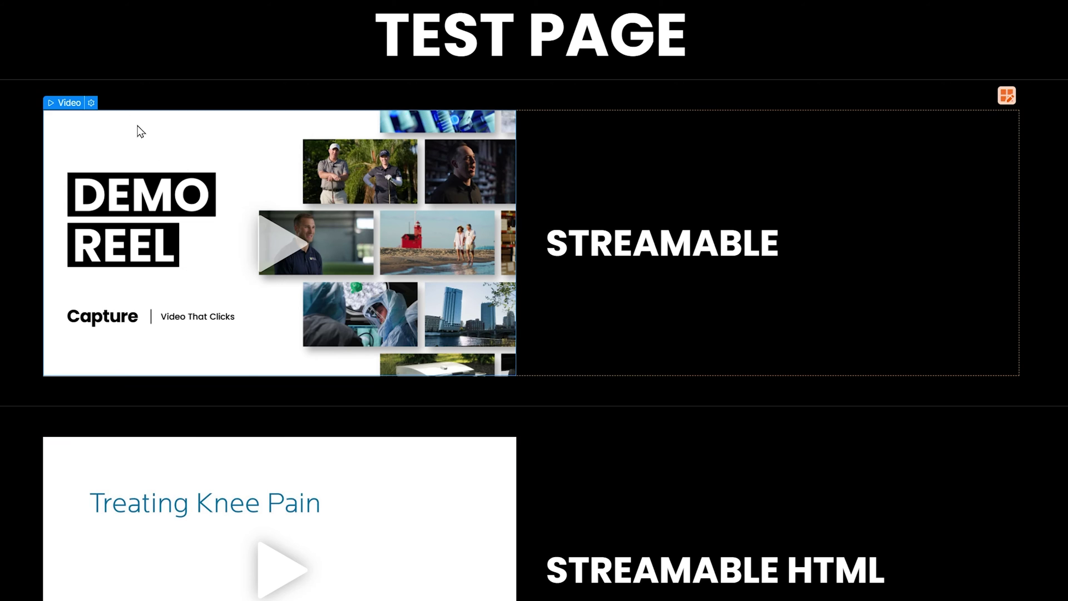
click(91, 103)
click(150, 439)
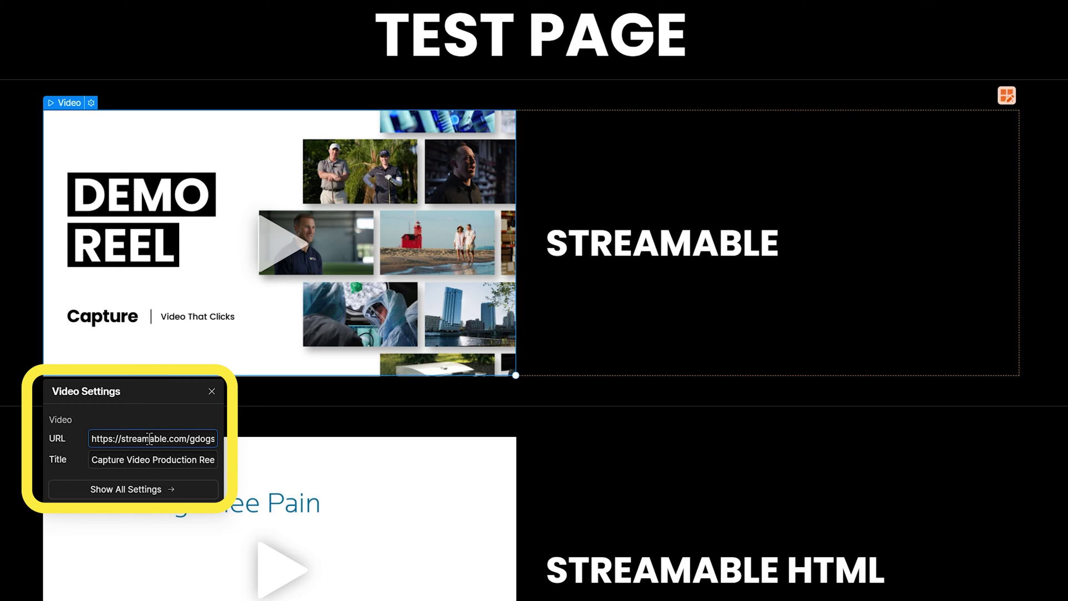
key(ctrl+a)
key(ctrl+v)
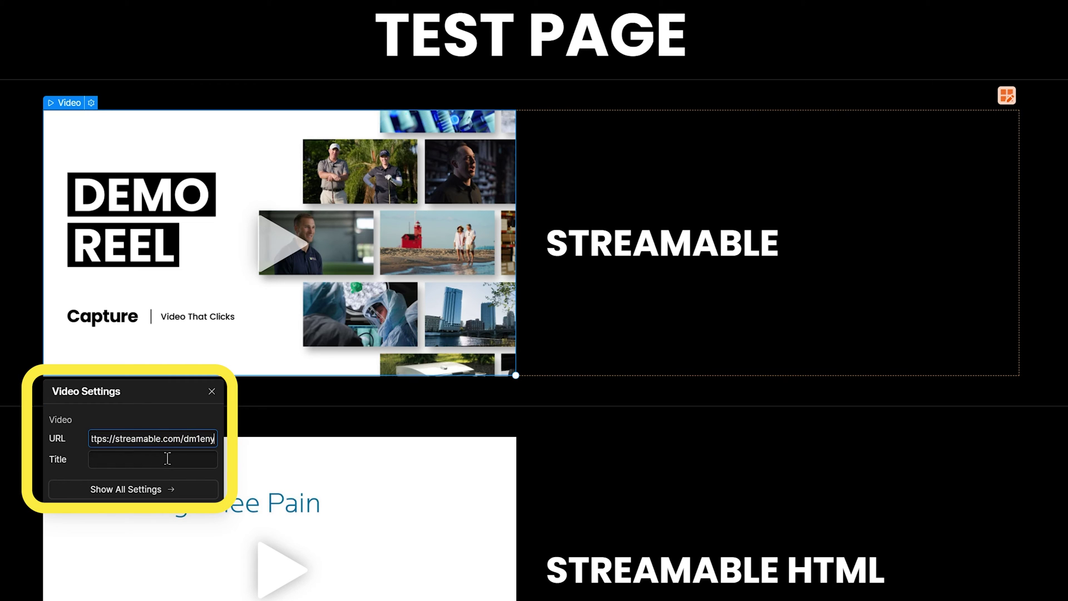
click(279, 413)
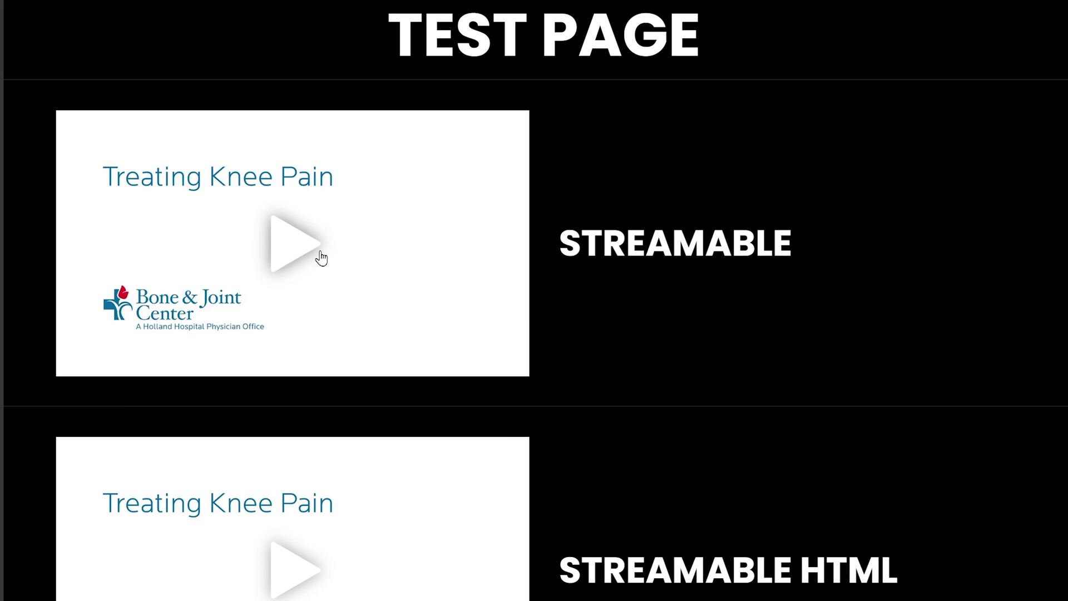
click(312, 251)
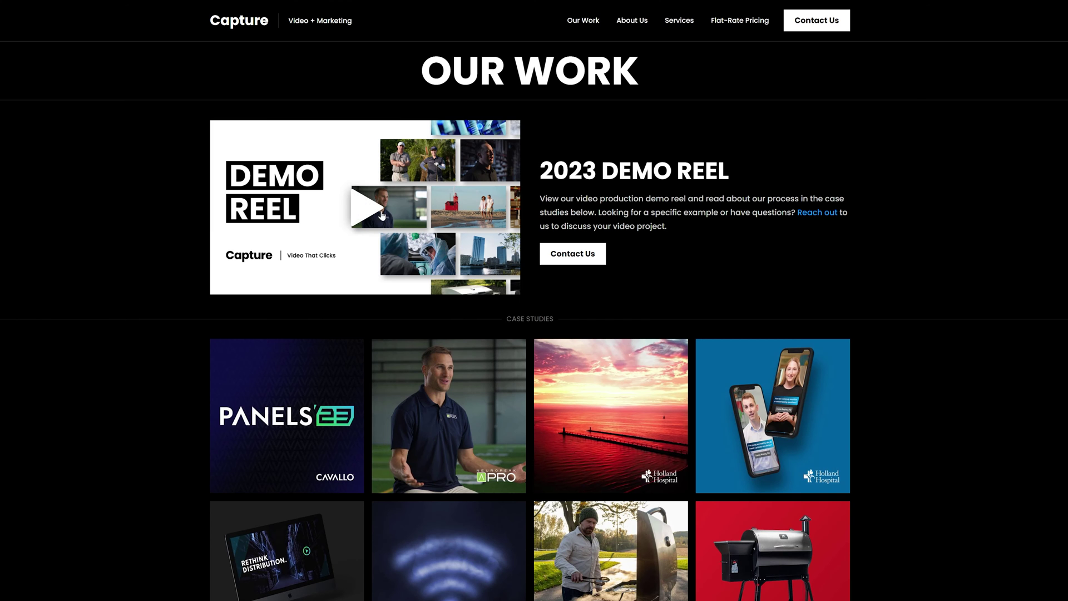
- Play the 2023 DEMO REEL video on Capture's Our Work page
click(367, 209)
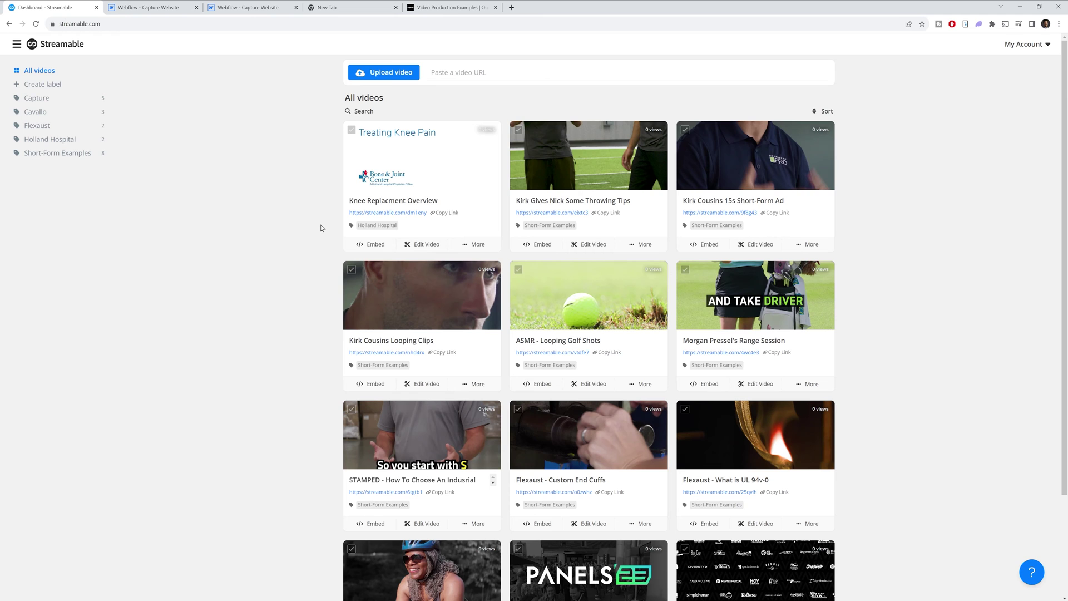
- Set the Streamable player colour to bright green #27FB34 in Player Appearance
click(1041, 47)
click(1031, 89)
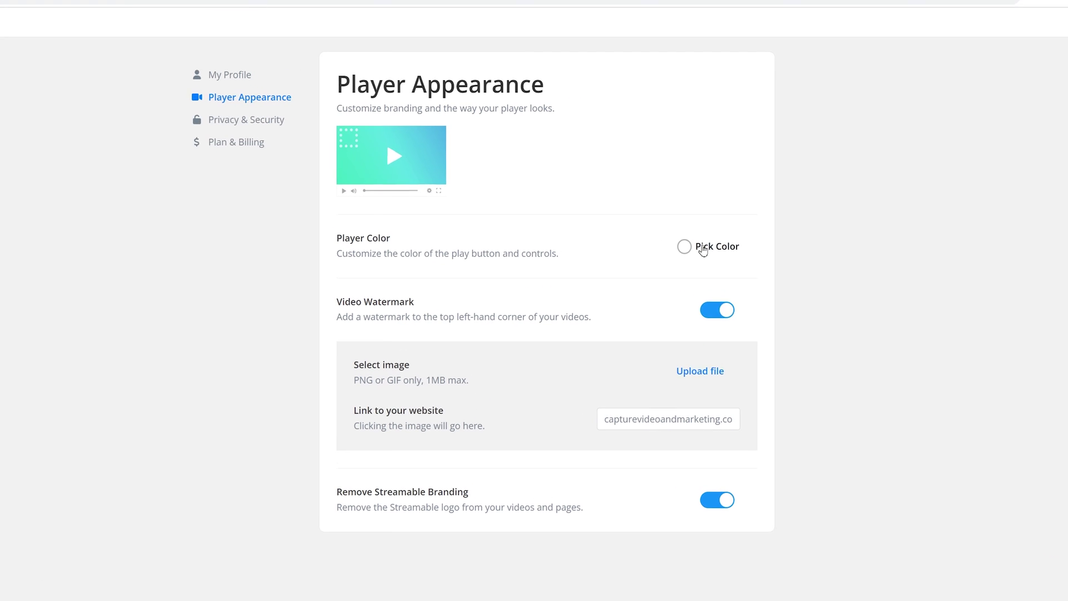
click(703, 250)
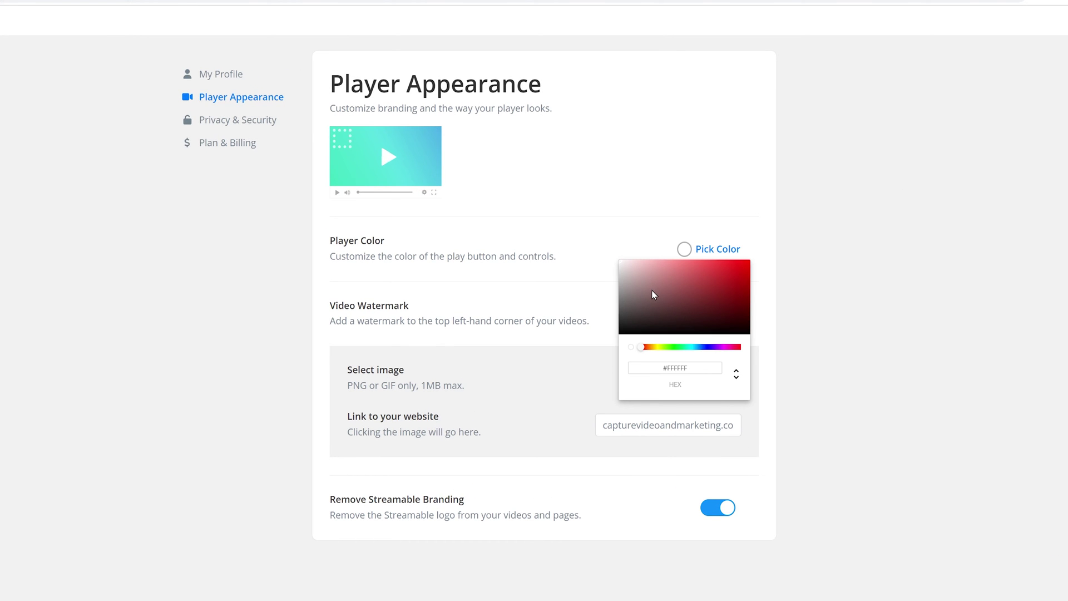
drag(699, 270, 735, 266)
drag(676, 348, 708, 346)
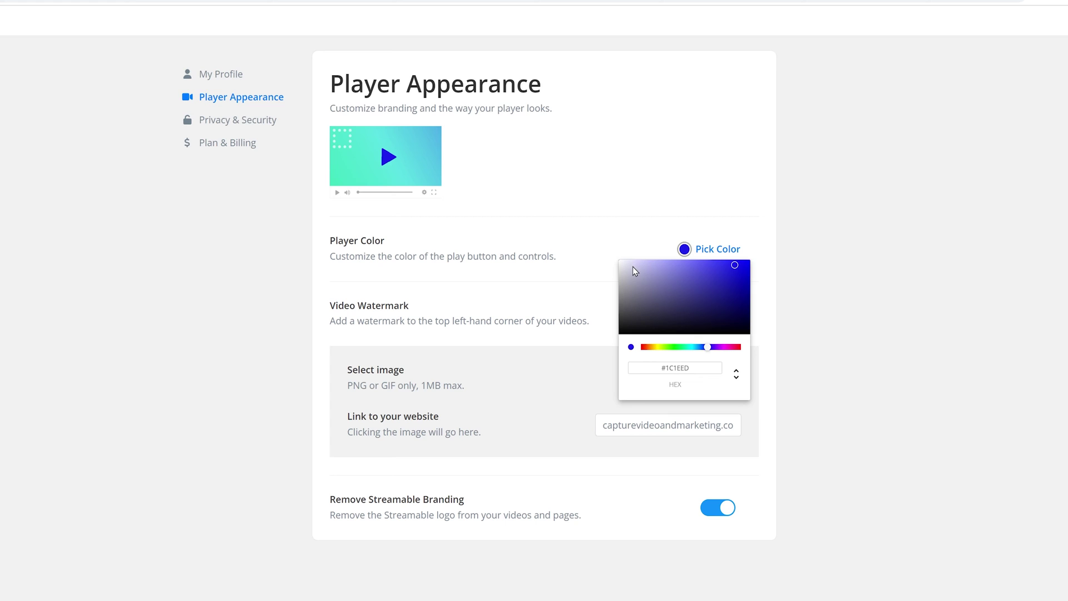
drag(632, 266, 618, 265)
drag(682, 347, 674, 348)
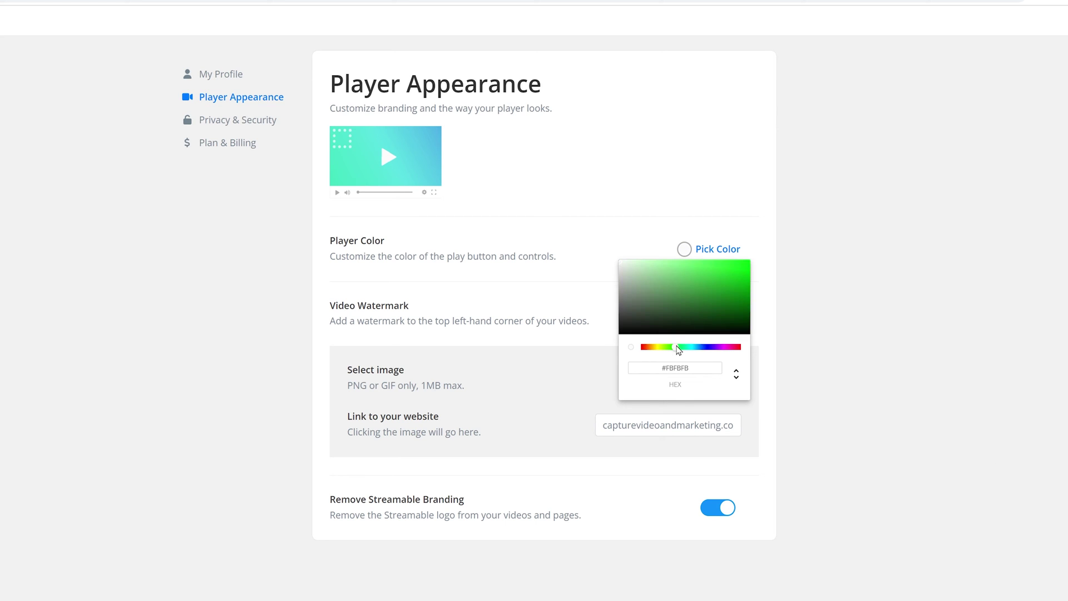
click(729, 264)
- Lighten the player green, then play the Capture Video Production Reel
click(683, 263)
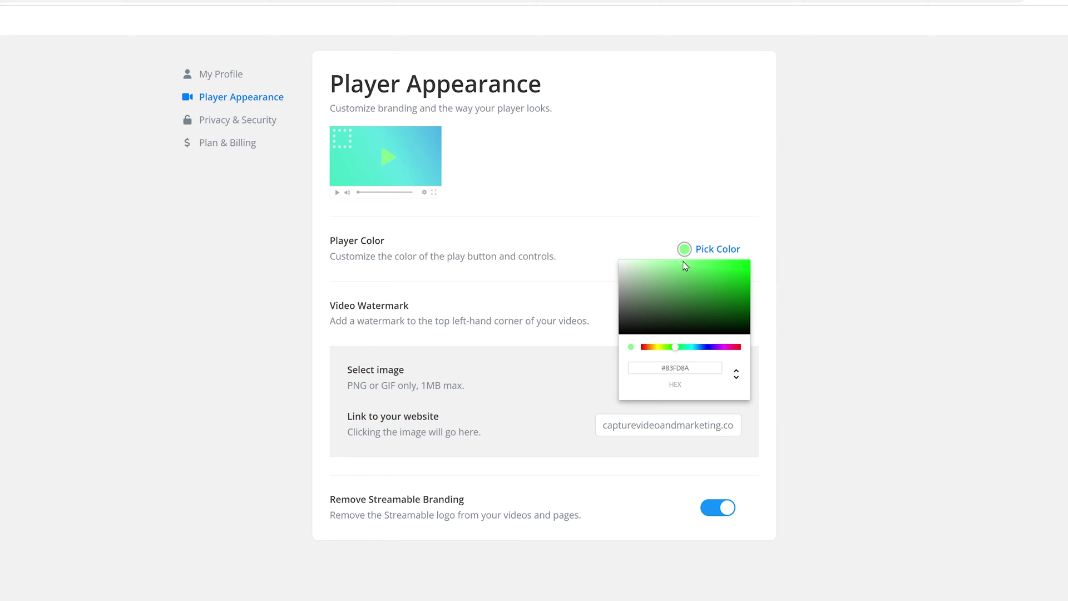
click(873, 216)
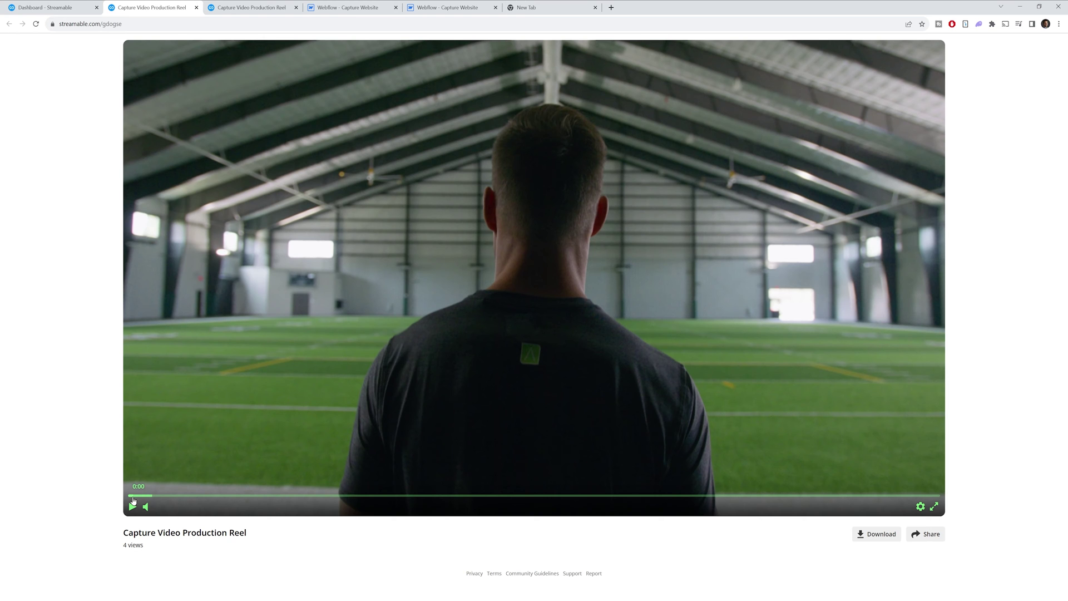
click(133, 505)
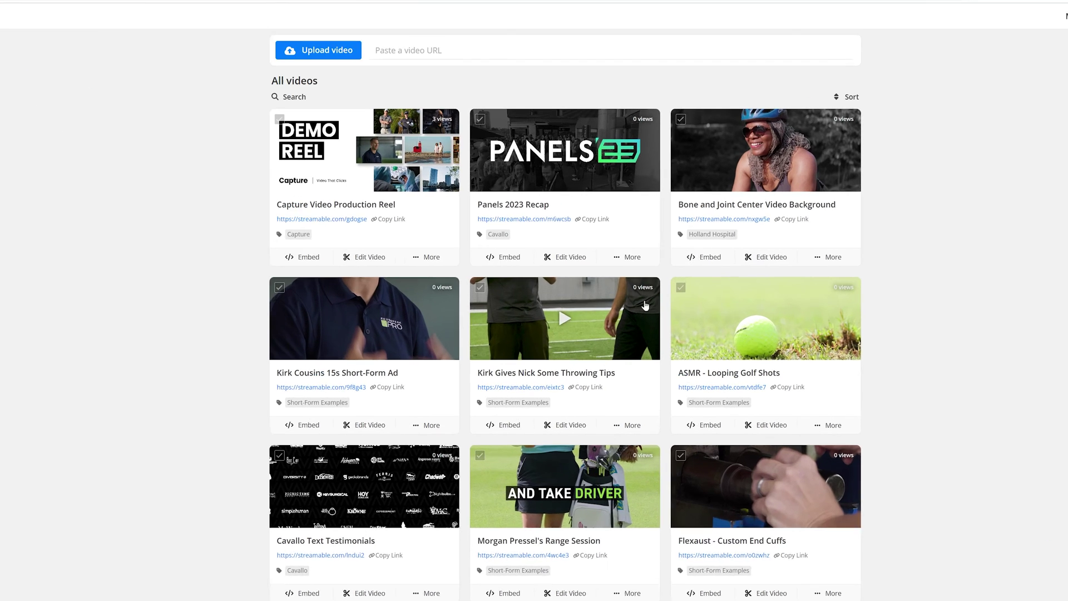
- Set Panels 2023 Recap's privacy to Hide on Streamable, keeping it embeddable
click(626, 259)
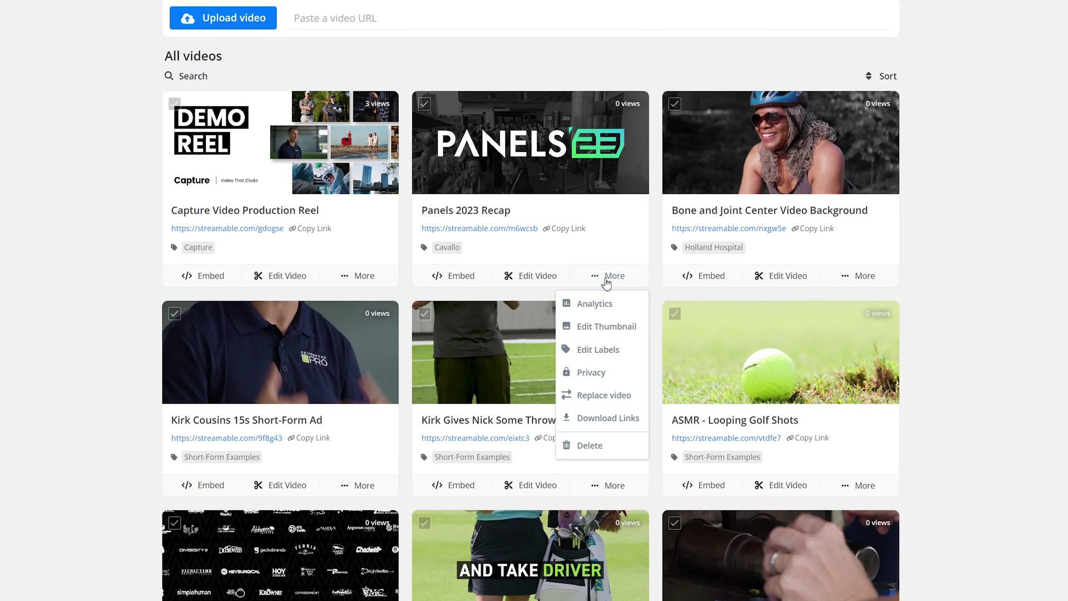
click(601, 373)
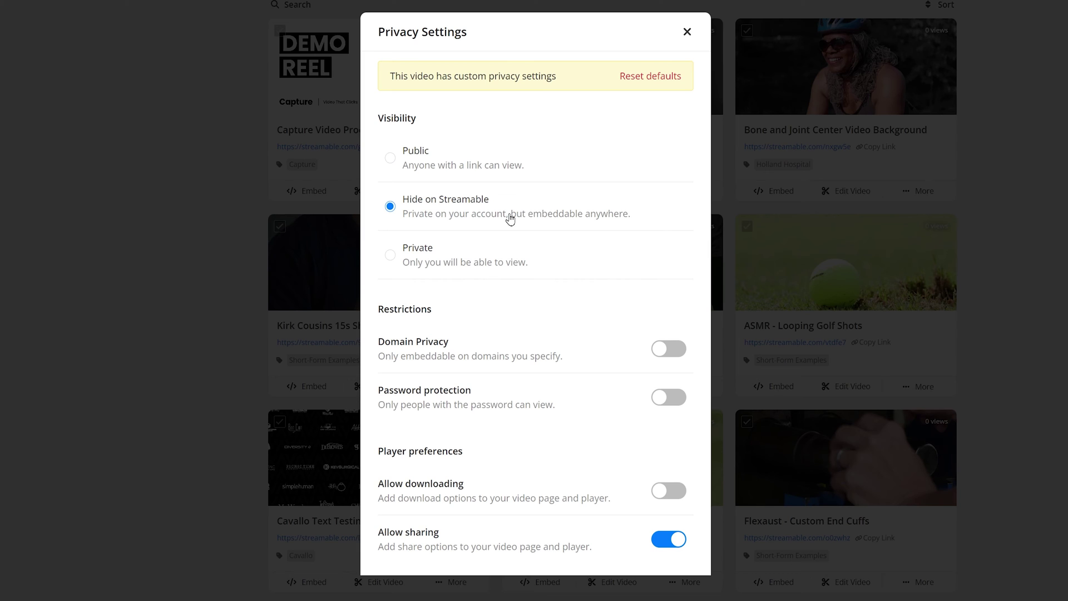
click(487, 256)
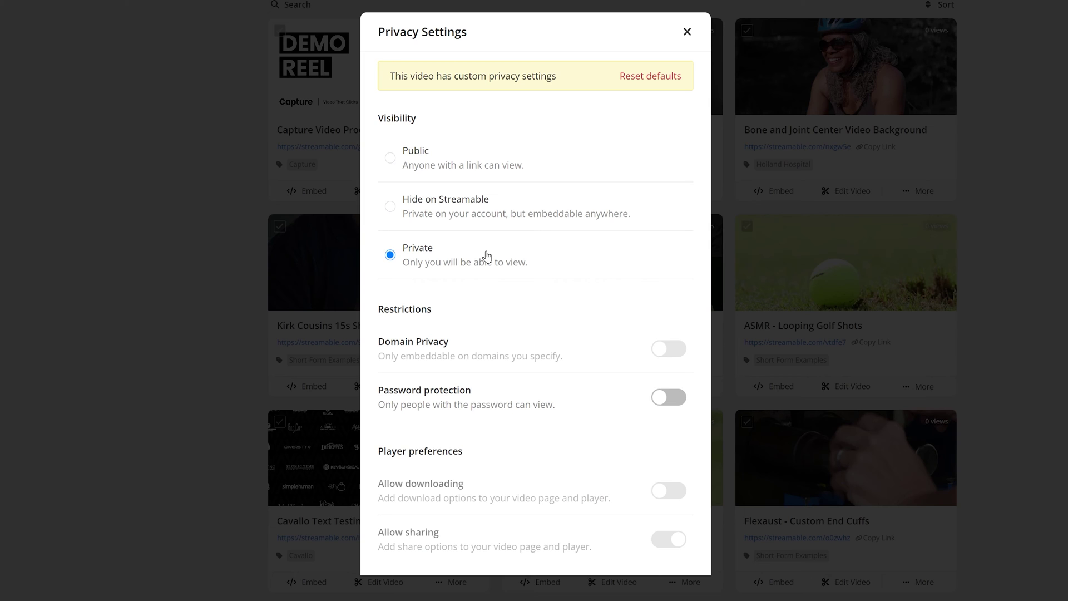
click(453, 216)
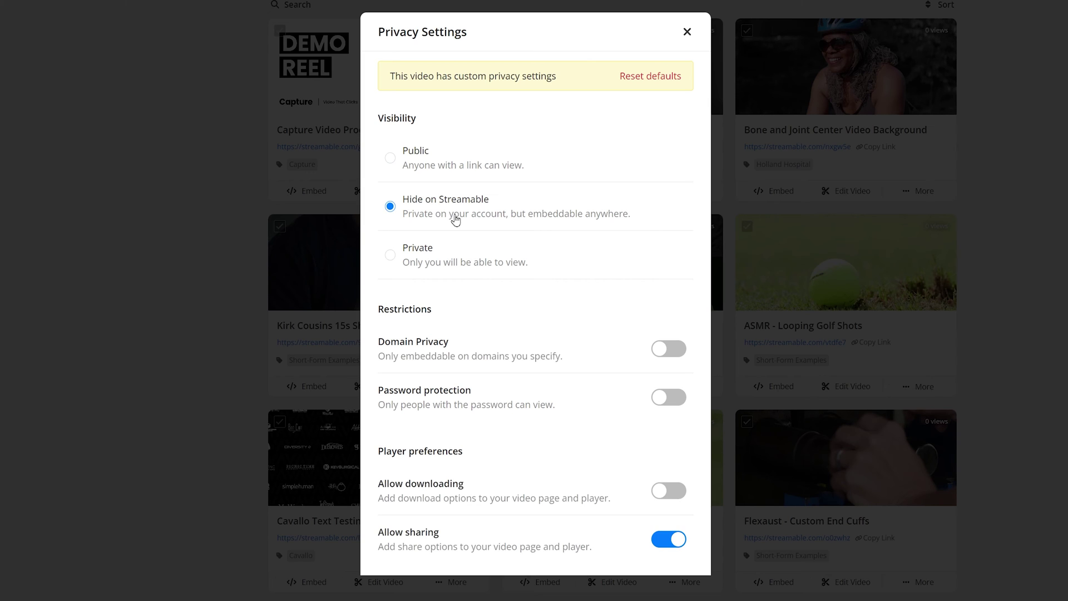
- Leave domain privacy and password off and allow downloading for Panels 2023 Recap
click(671, 349)
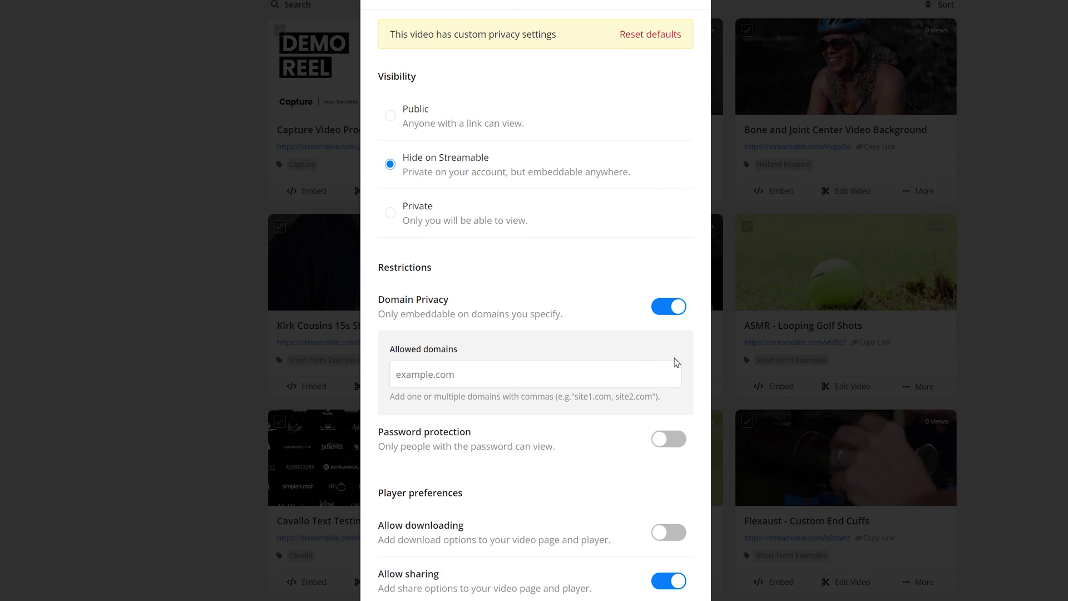
click(668, 307)
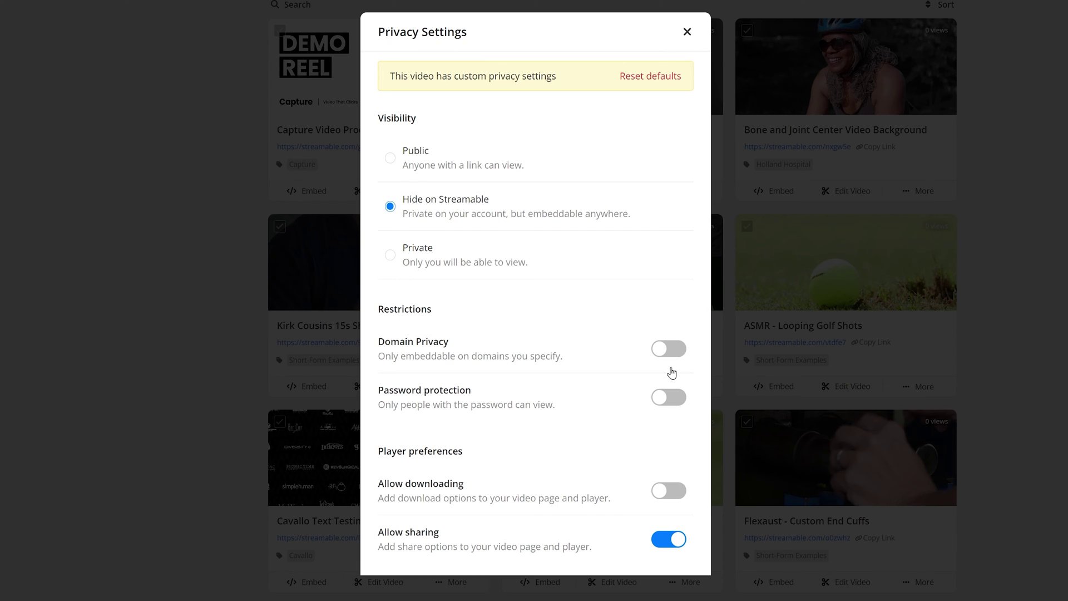
click(669, 396)
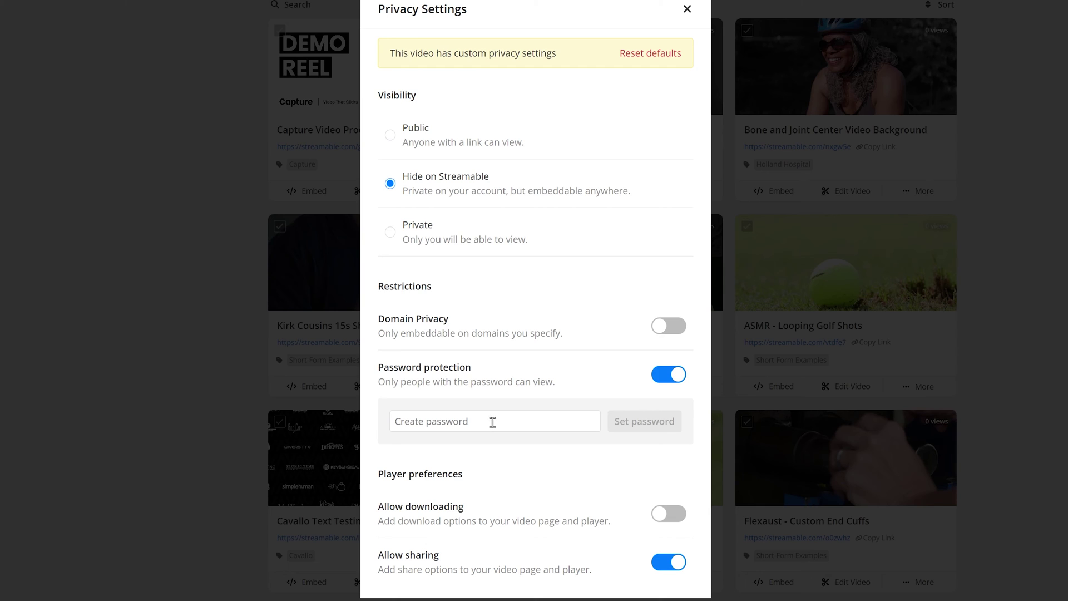
click(662, 376)
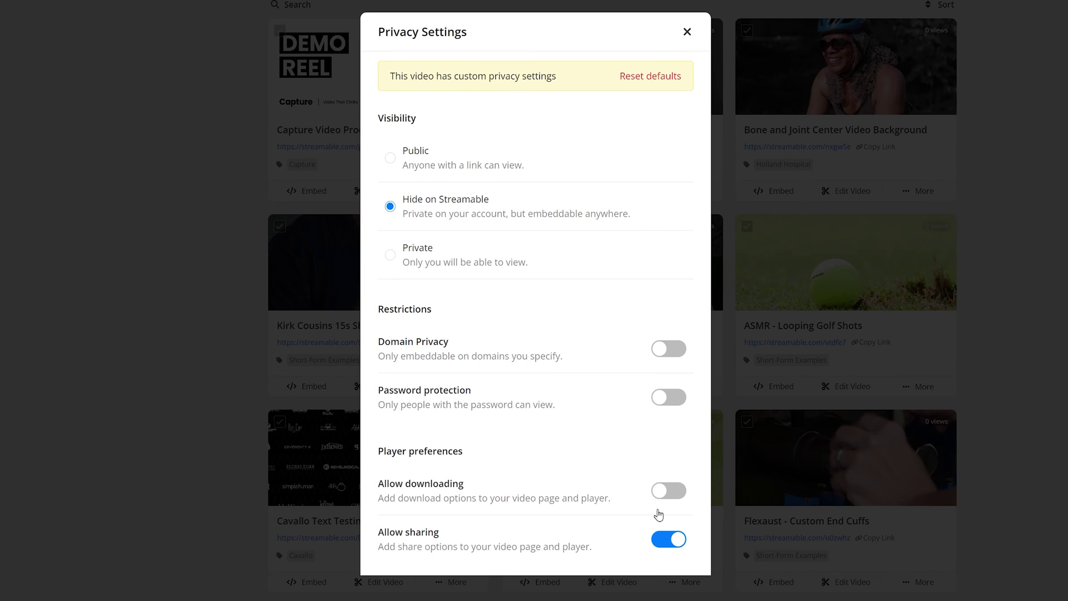
click(677, 496)
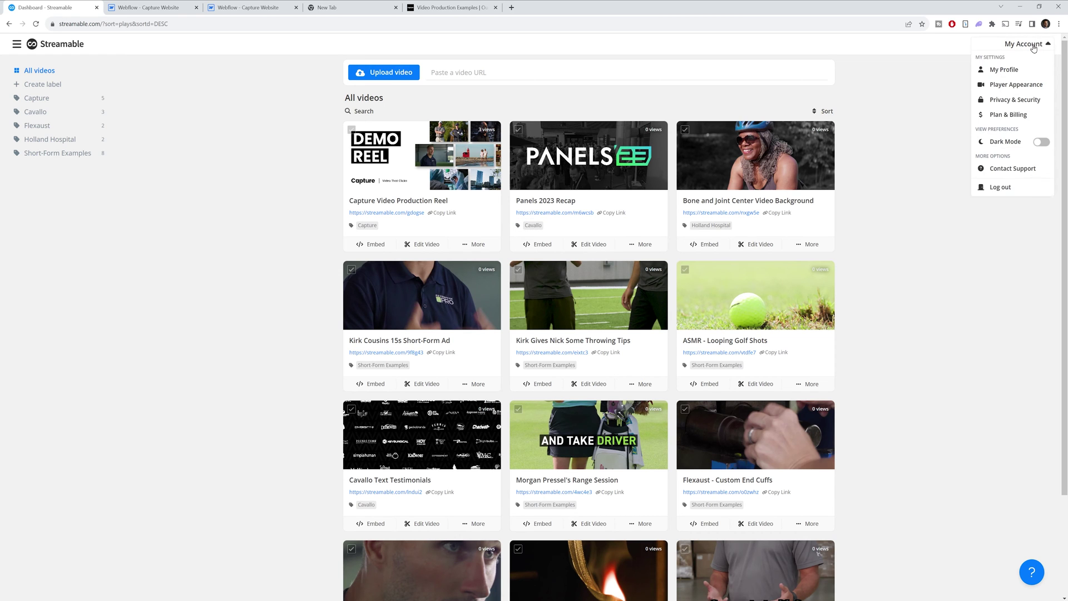
- Open the account-wide Privacy & Security settings from the My Account menu
click(1020, 105)
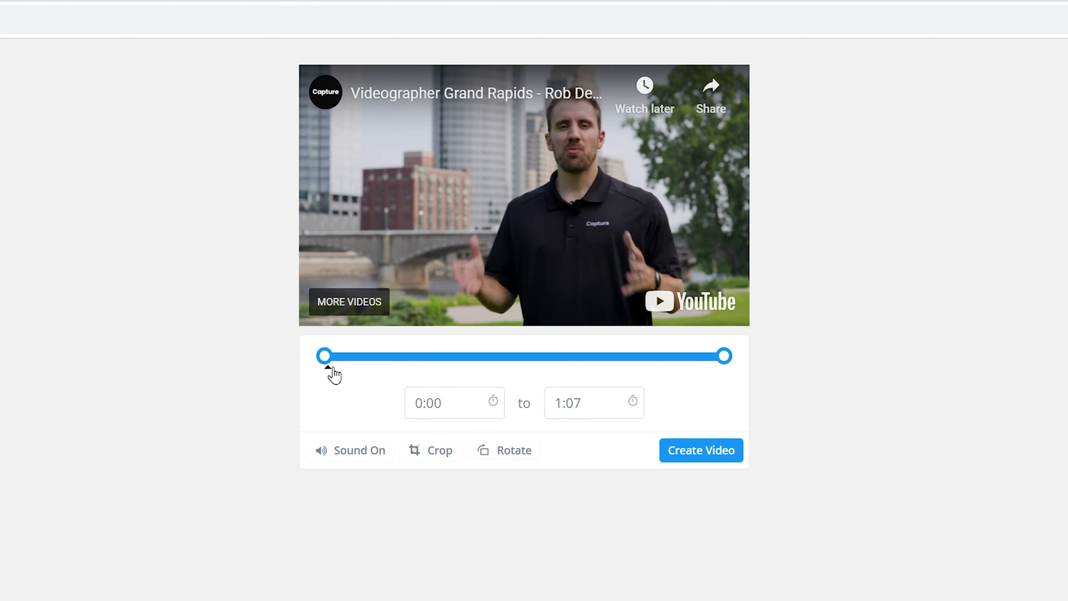
- Trim the YouTube video to 0:28.41–0:33.83 and create it as a new clip
drag(325, 354, 494, 358)
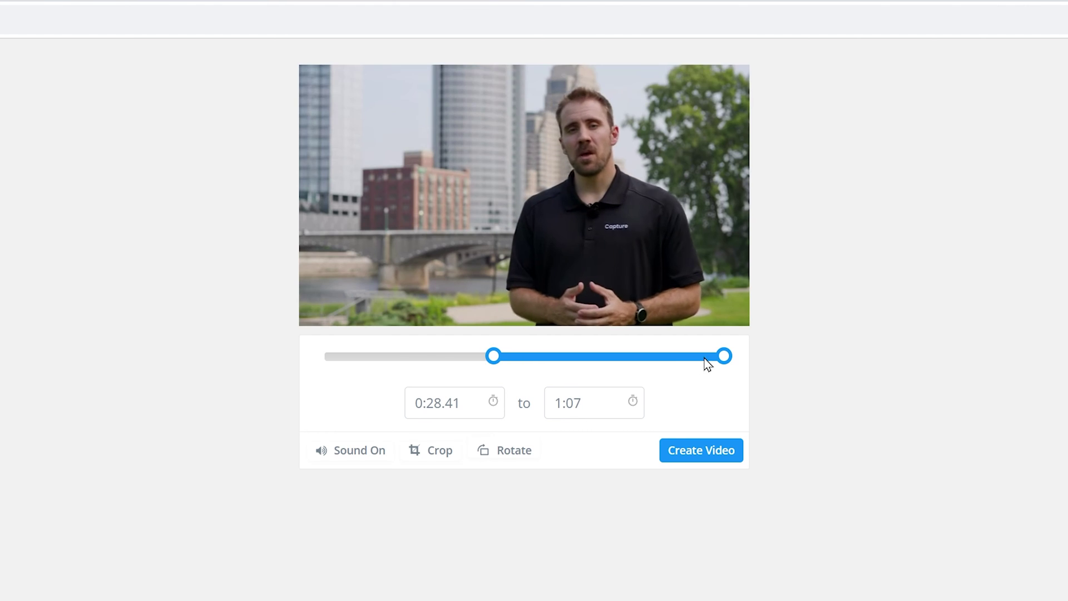
drag(723, 356, 527, 357)
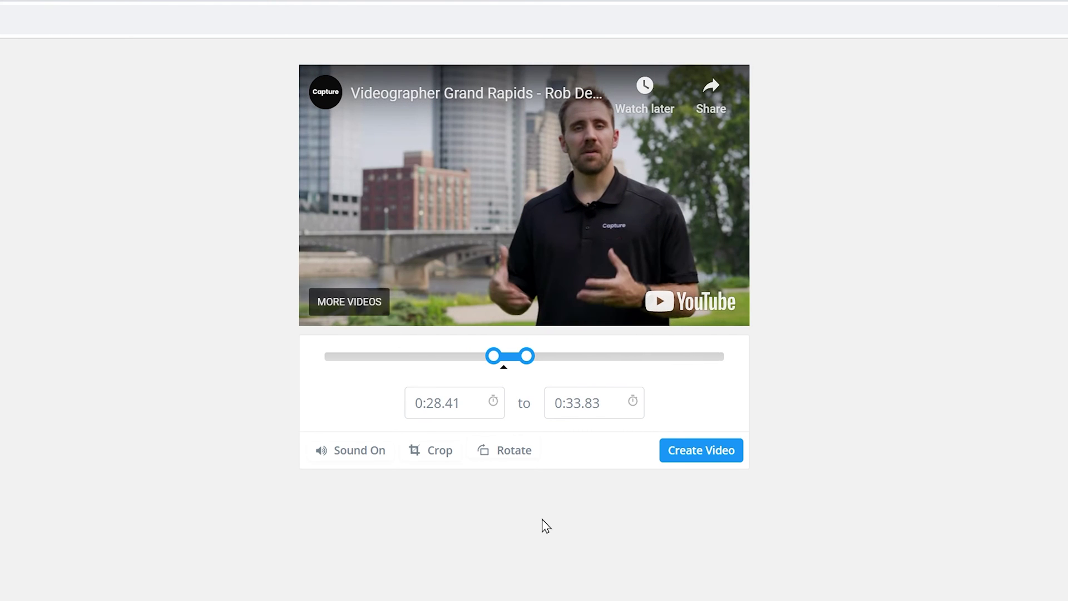
click(693, 460)
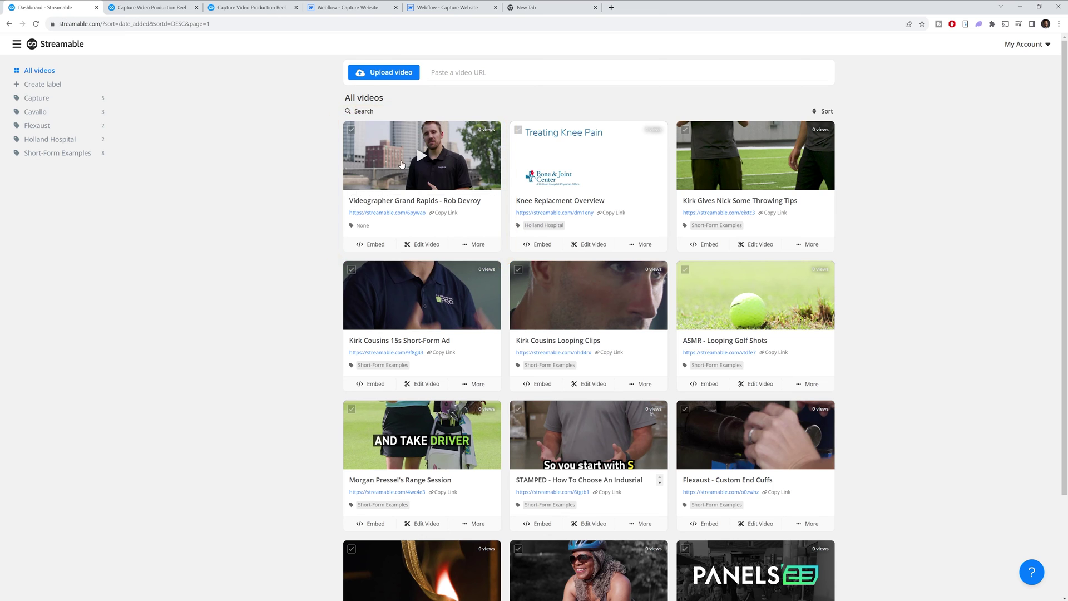
click(422, 158)
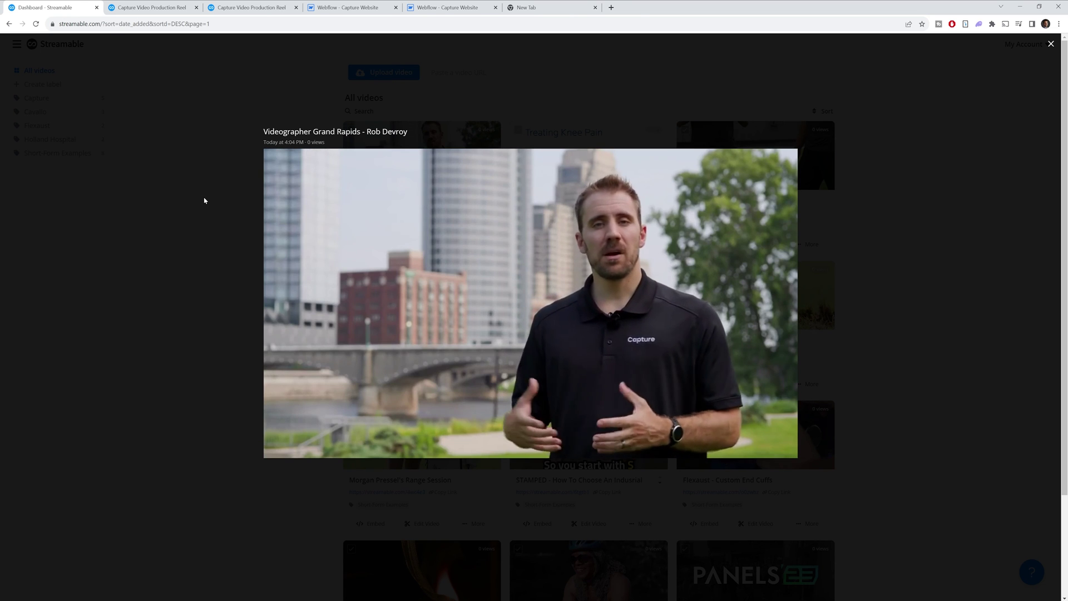
click(201, 200)
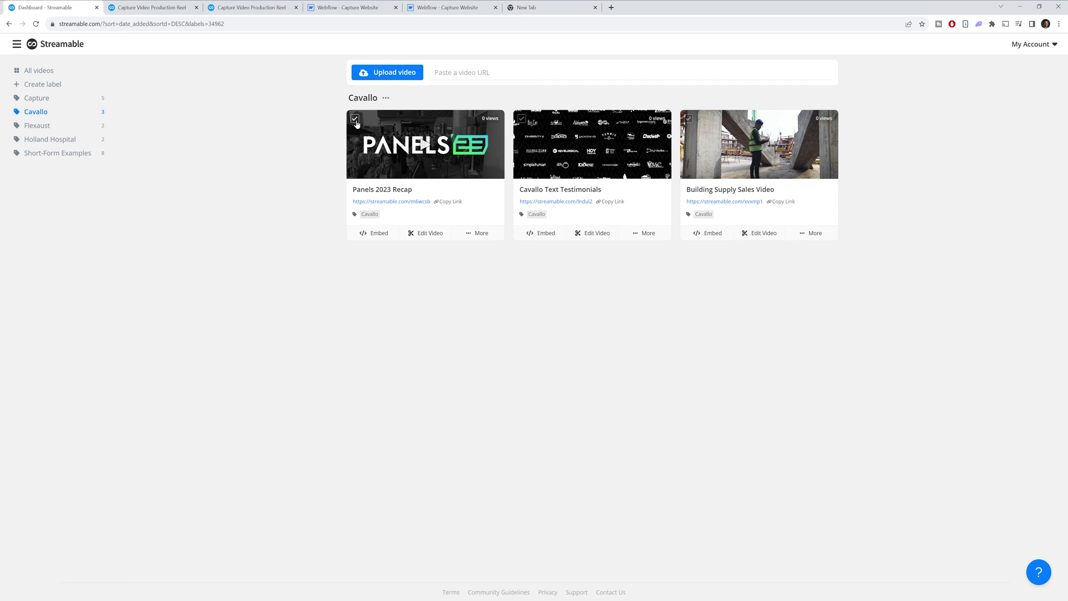
- Merge Panels 2023 Recap and Cavallo Text Testimonials, with Panels 2023 Recap first
click(355, 118)
click(522, 120)
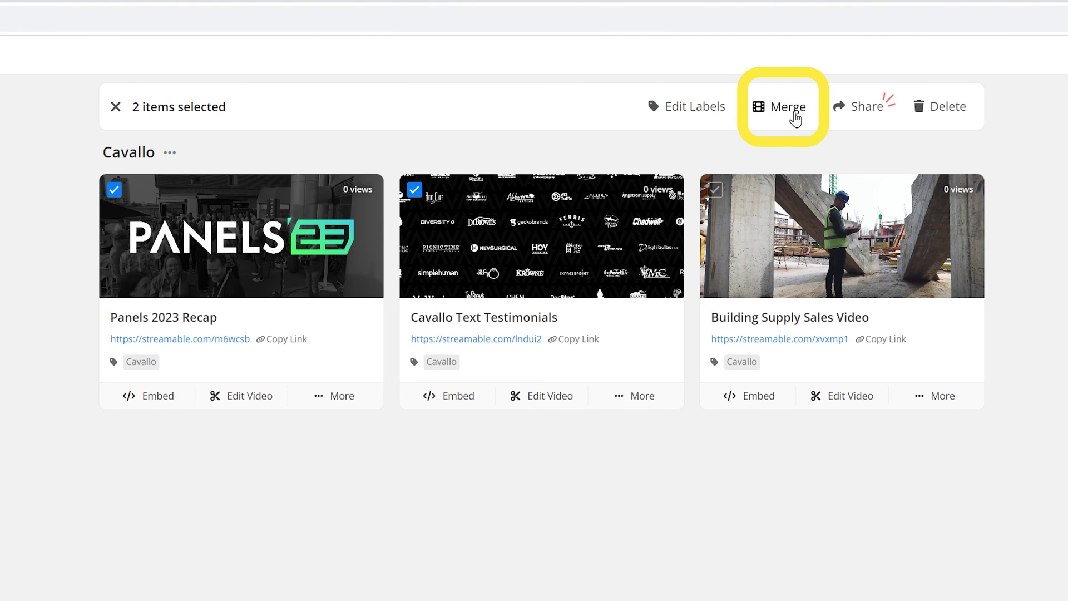
click(795, 118)
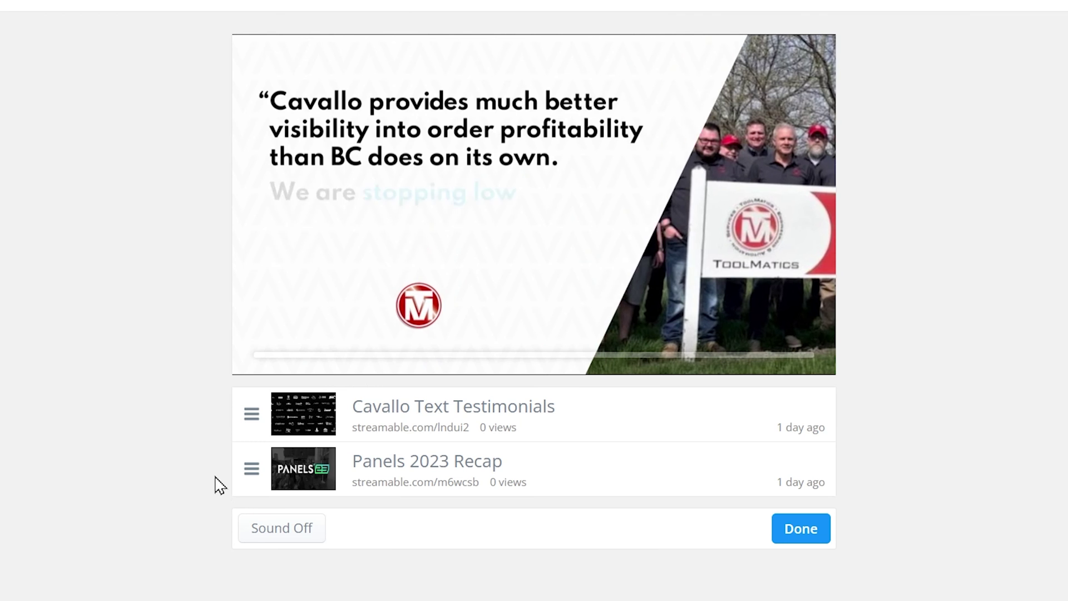
drag(252, 473, 253, 410)
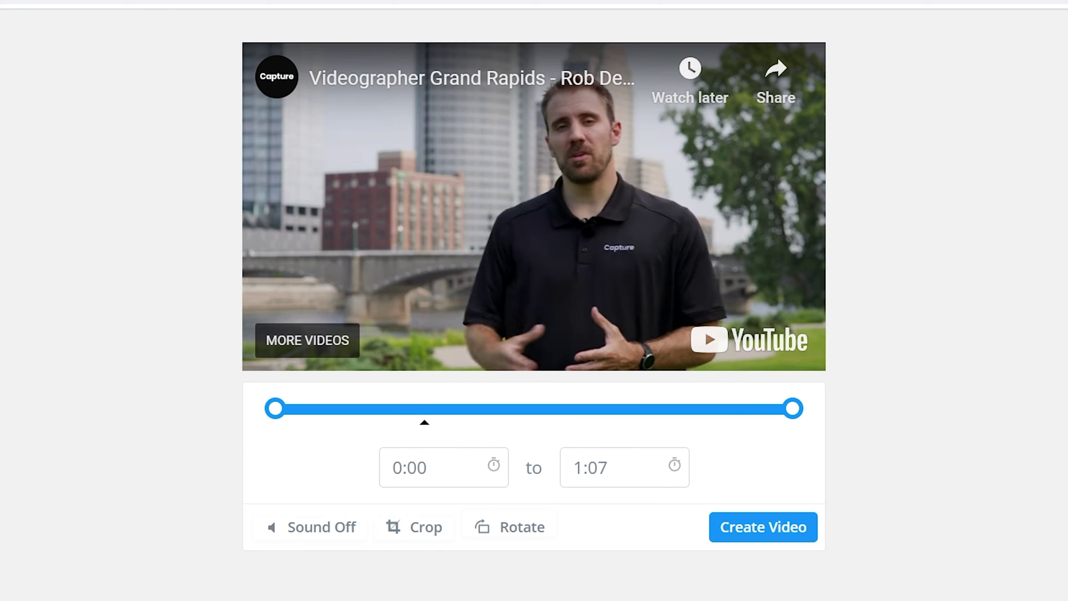
- Crop the riverside clip by pulling the top-left and bottom-right corners in toward the speaker
click(424, 532)
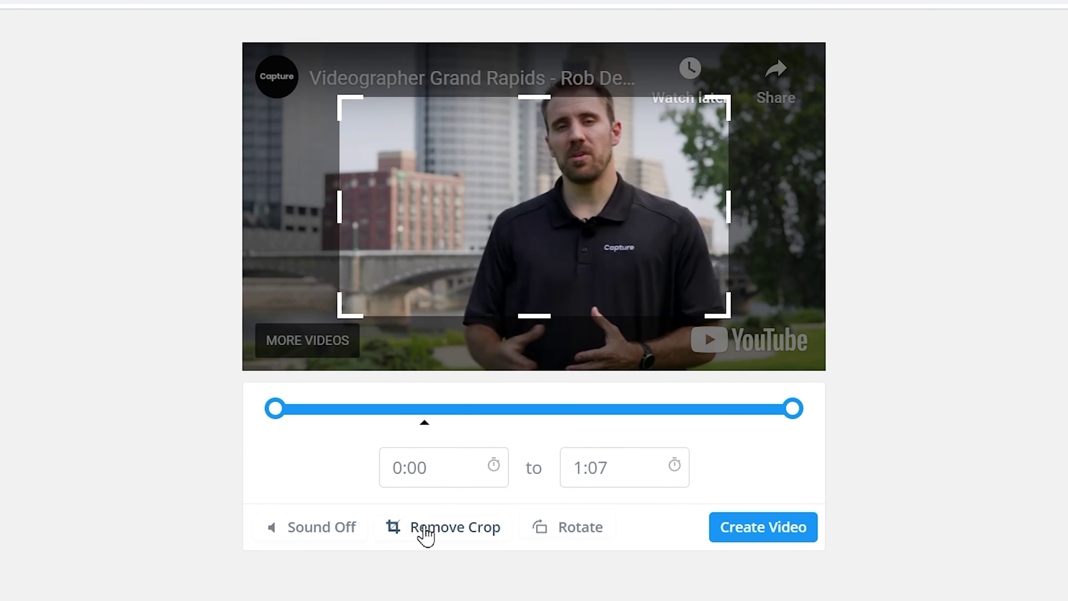
drag(351, 107, 478, 52)
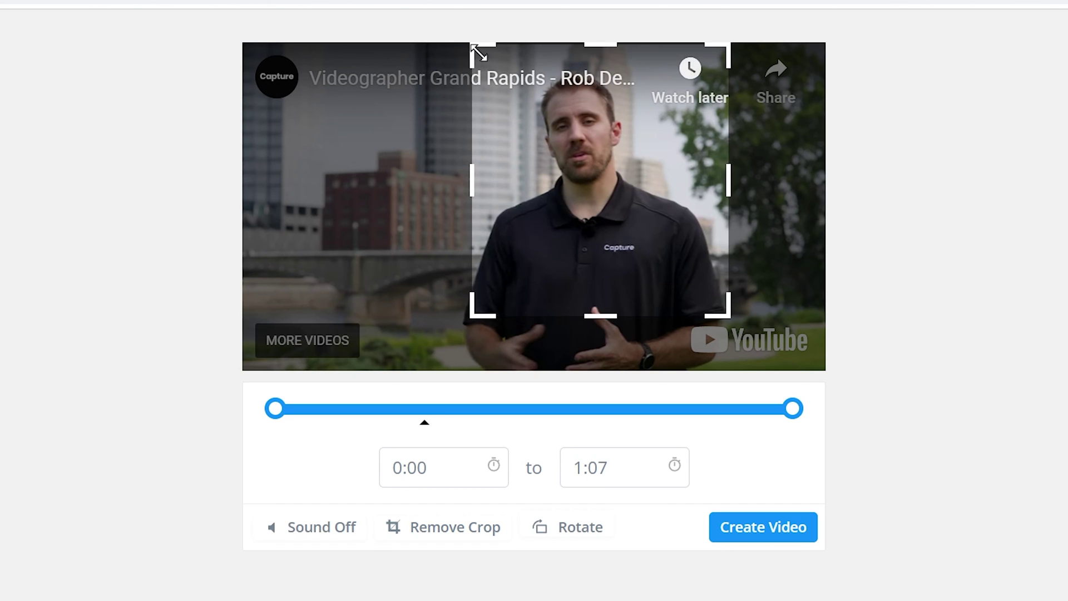
drag(724, 315, 704, 378)
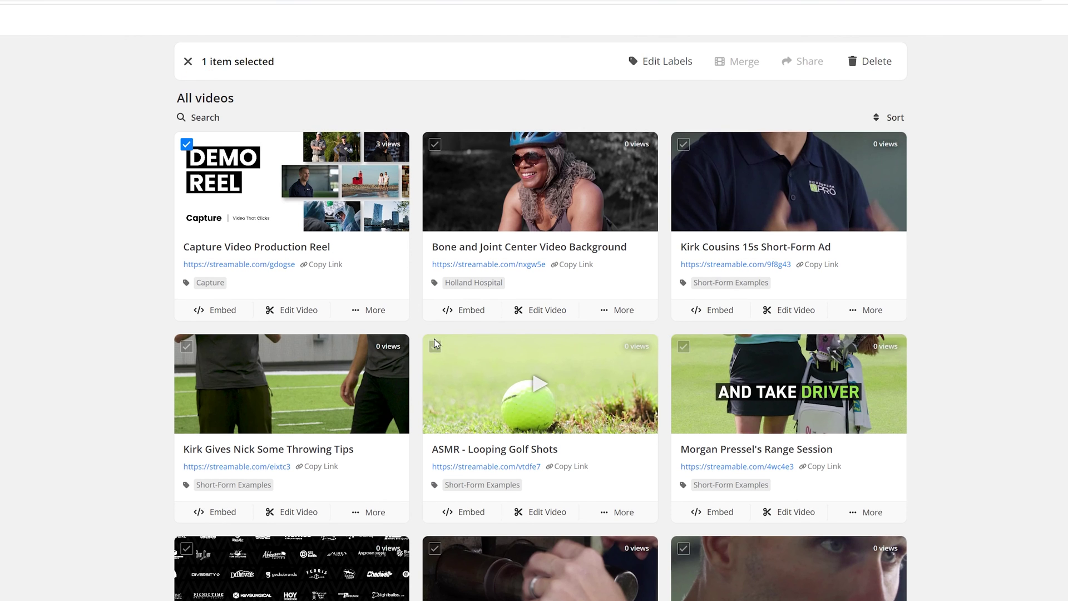
- Add ASMR - Looping Golf Shots to the selection and share all three videos as one page
click(435, 346)
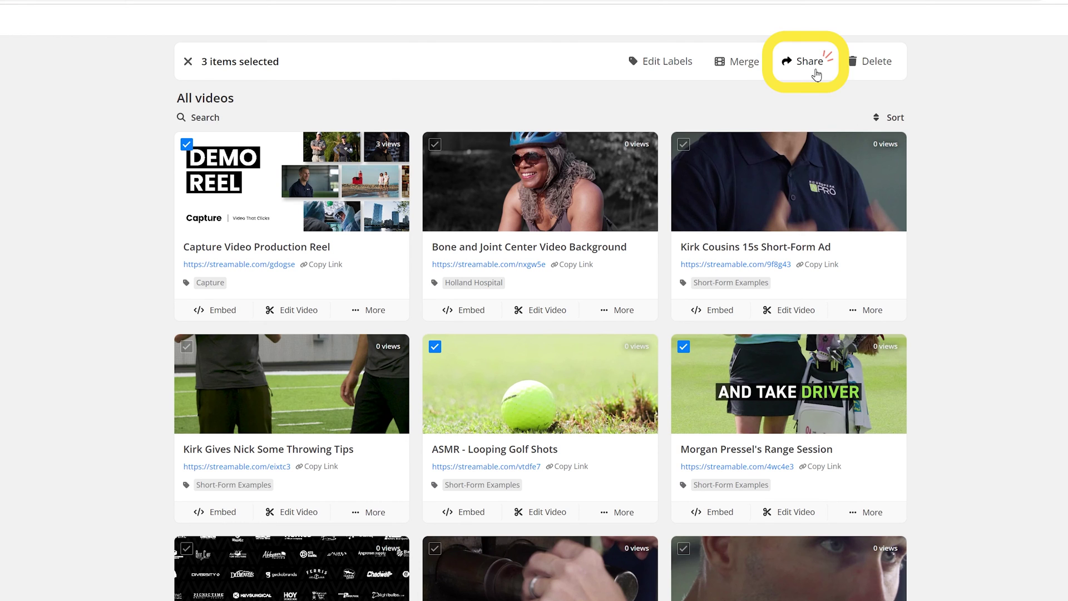
click(815, 74)
scroll(331, 313, down, 5)
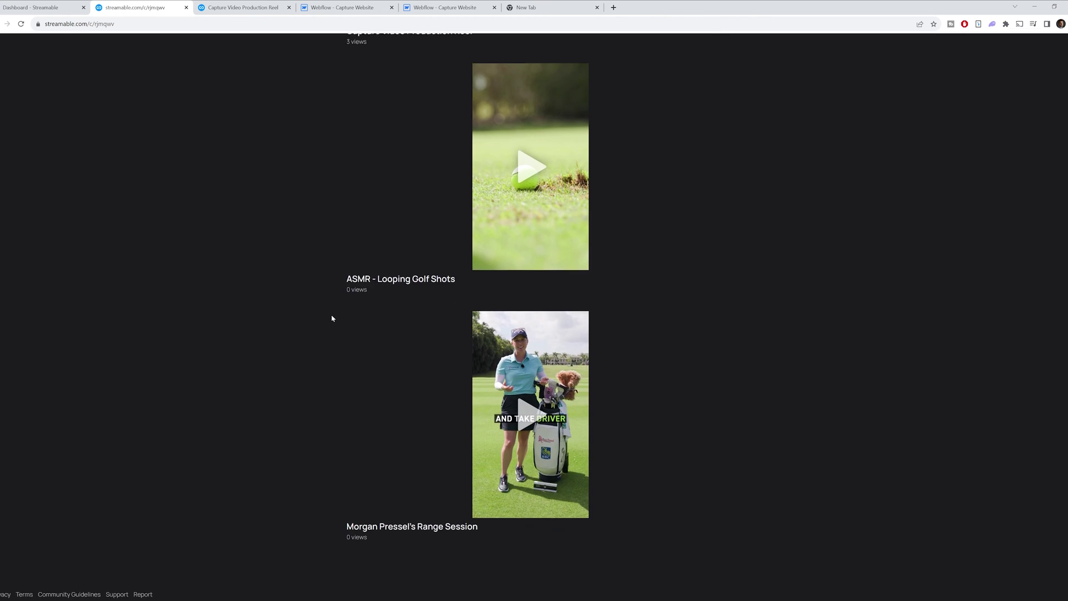
scroll(330, 319, up, 5)
scroll(330, 318, up, 1)
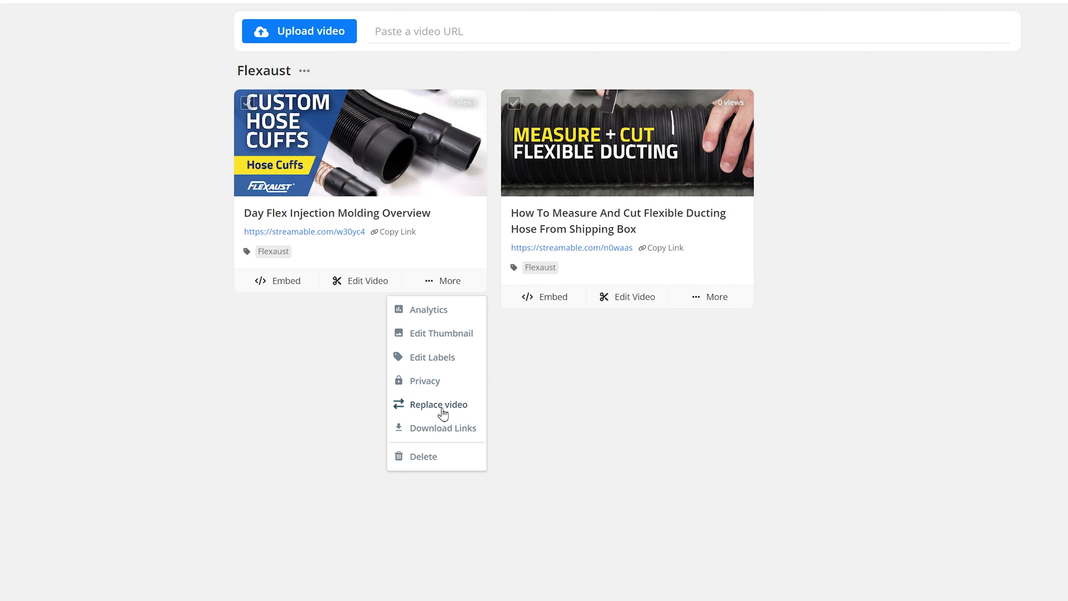
- Choose Replace video for the Day Flex Injection Molding Overview clip
click(441, 405)
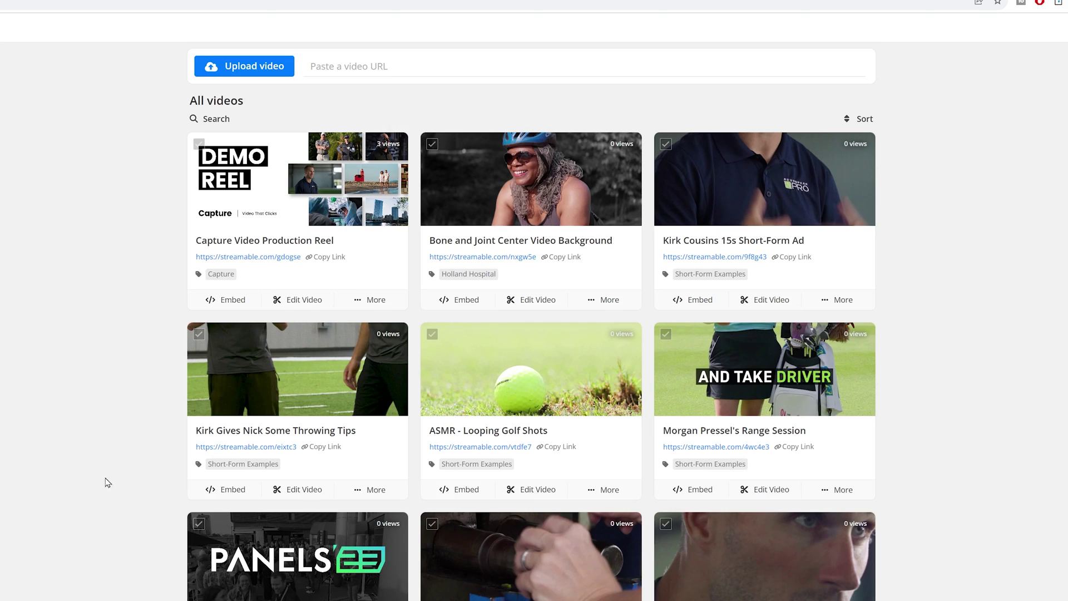
- View the viewing stats of Capture Video Production Reel from its views badge
click(389, 147)
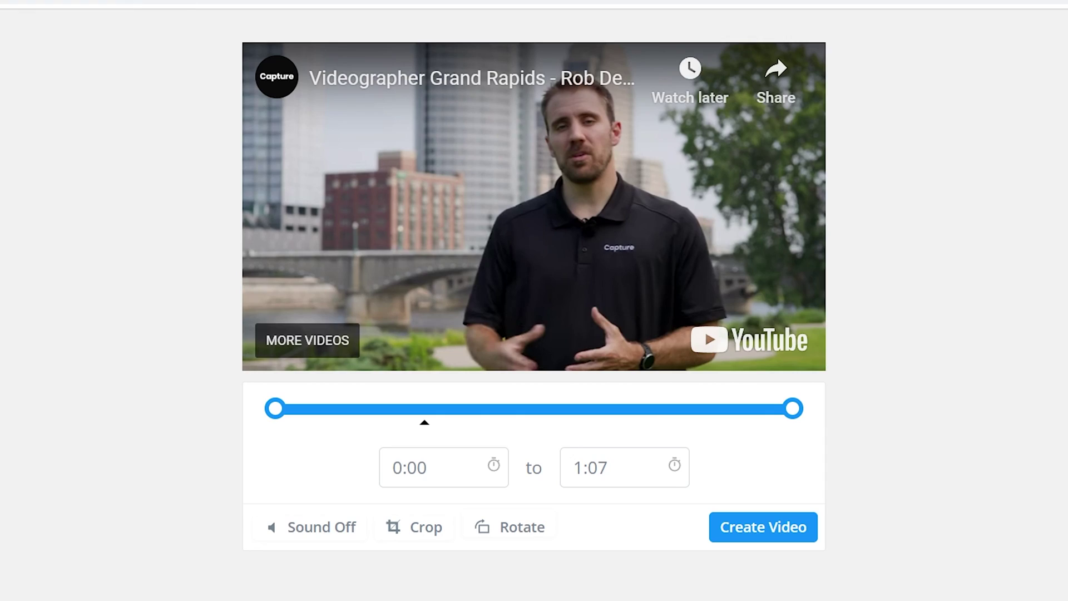
- Crop the riverside clip by moving the top-left corner up-right and bottom-right corner in-down
click(427, 535)
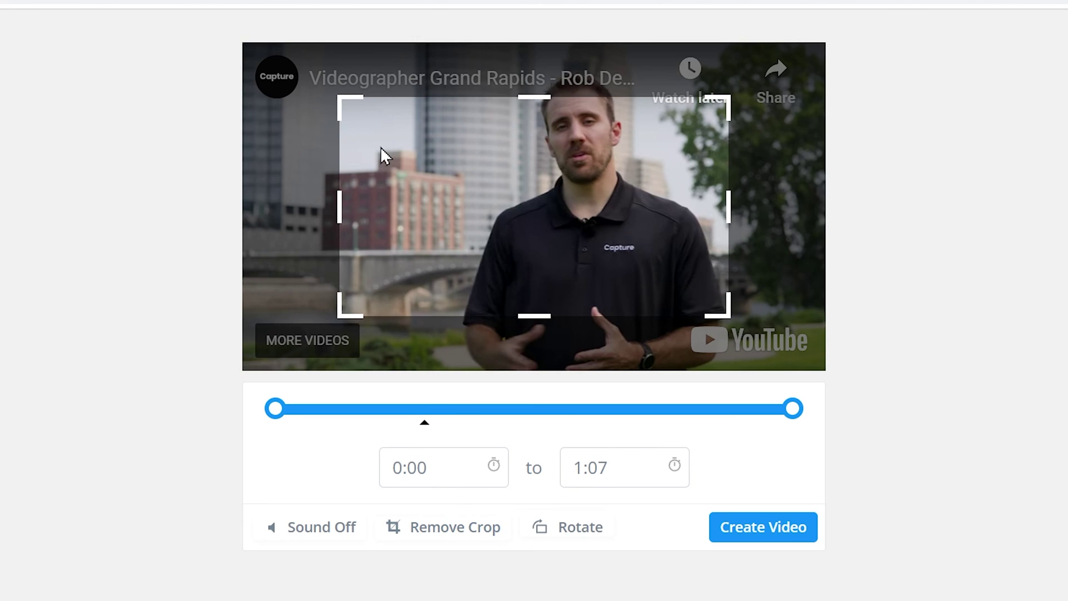
drag(347, 106, 478, 53)
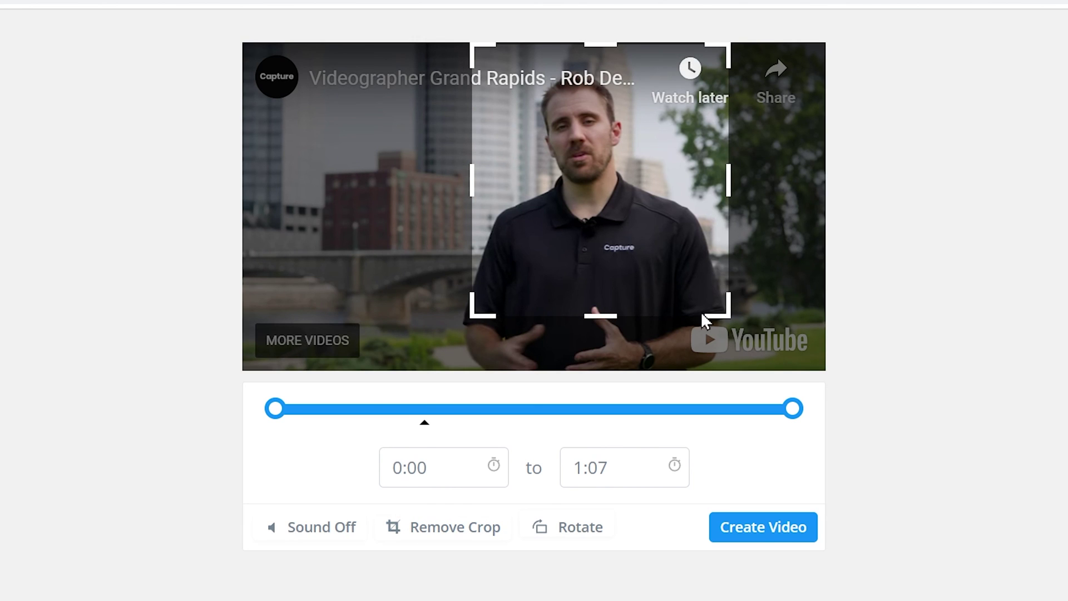
drag(726, 315, 699, 371)
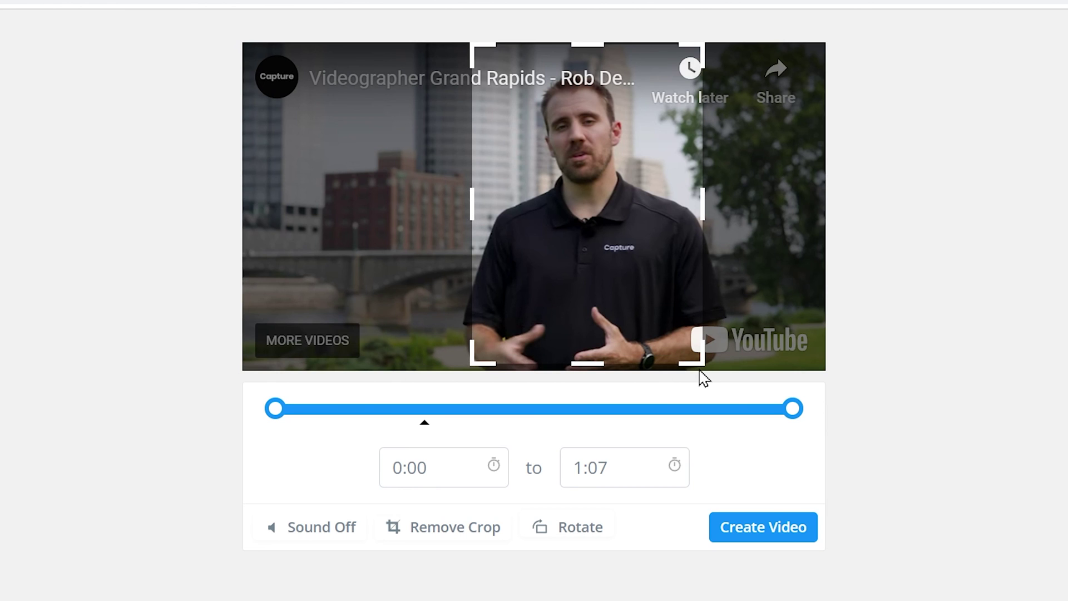